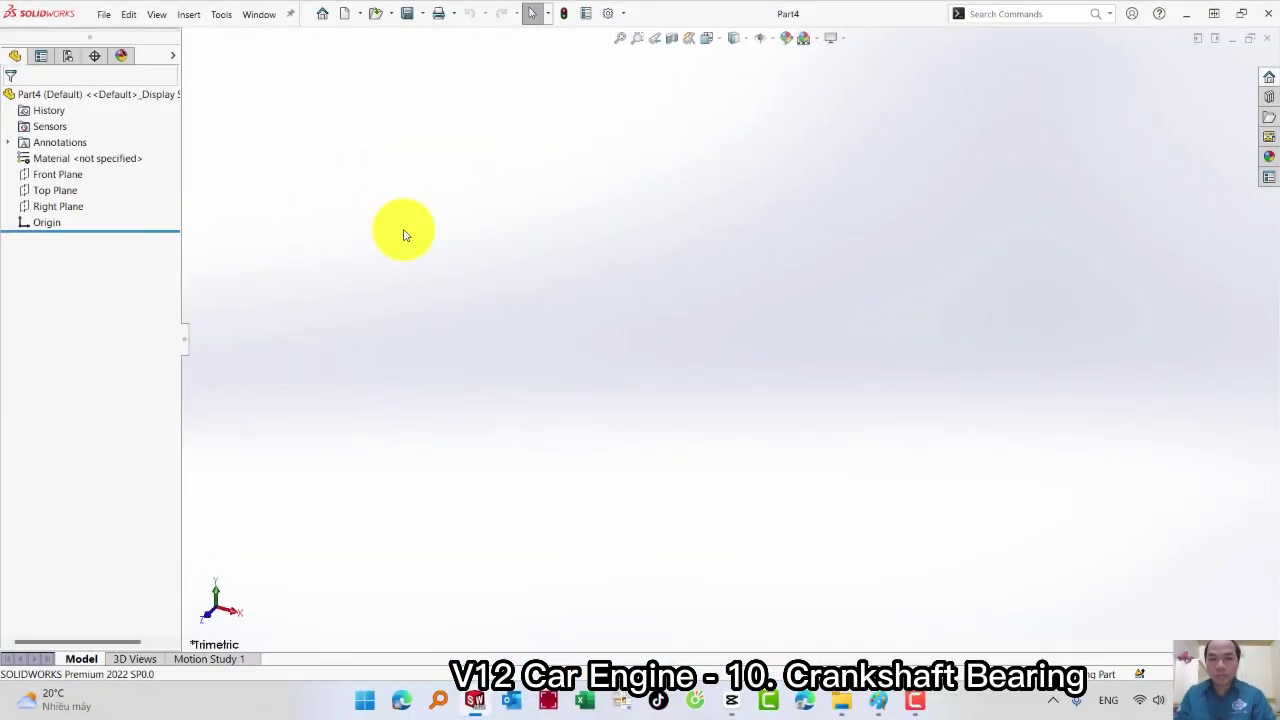
Select the Top Plane in the FeatureManager tree as the sketch plane
click(55, 190)
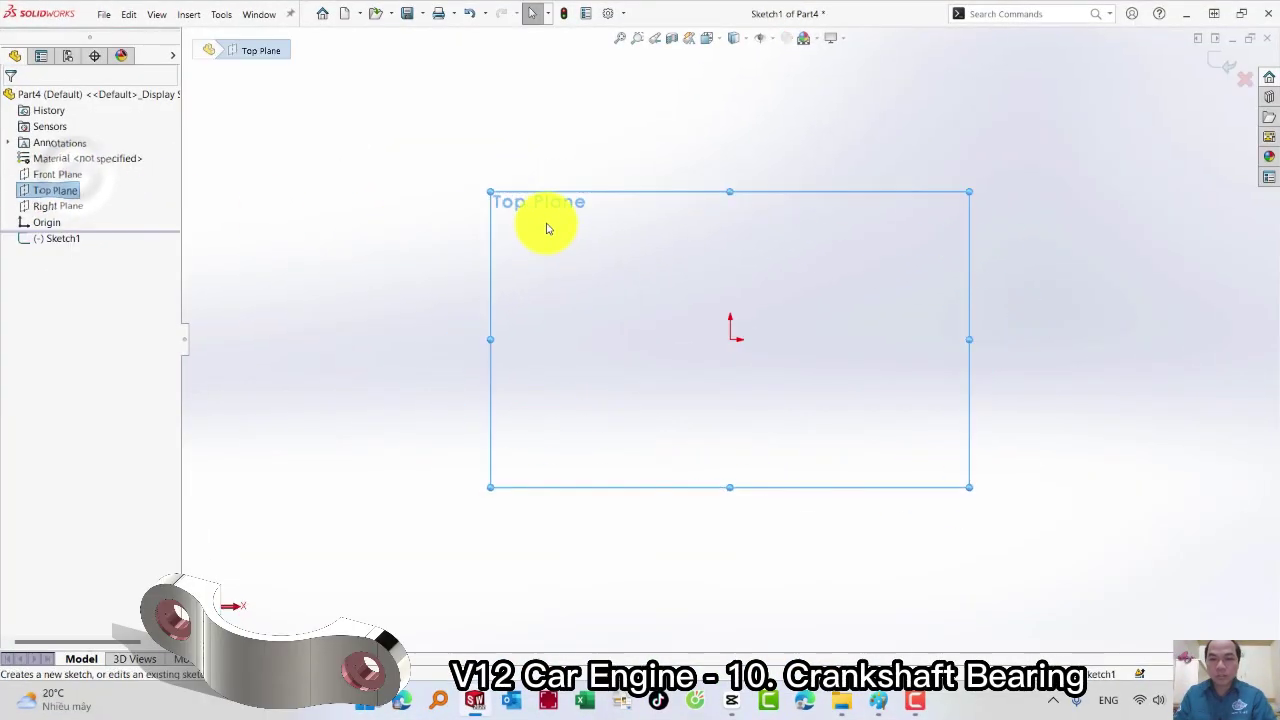
Draw a horizontal midpoint centreline through the origin and an origin-centred circle reaching its end
key(s)
click(665, 247)
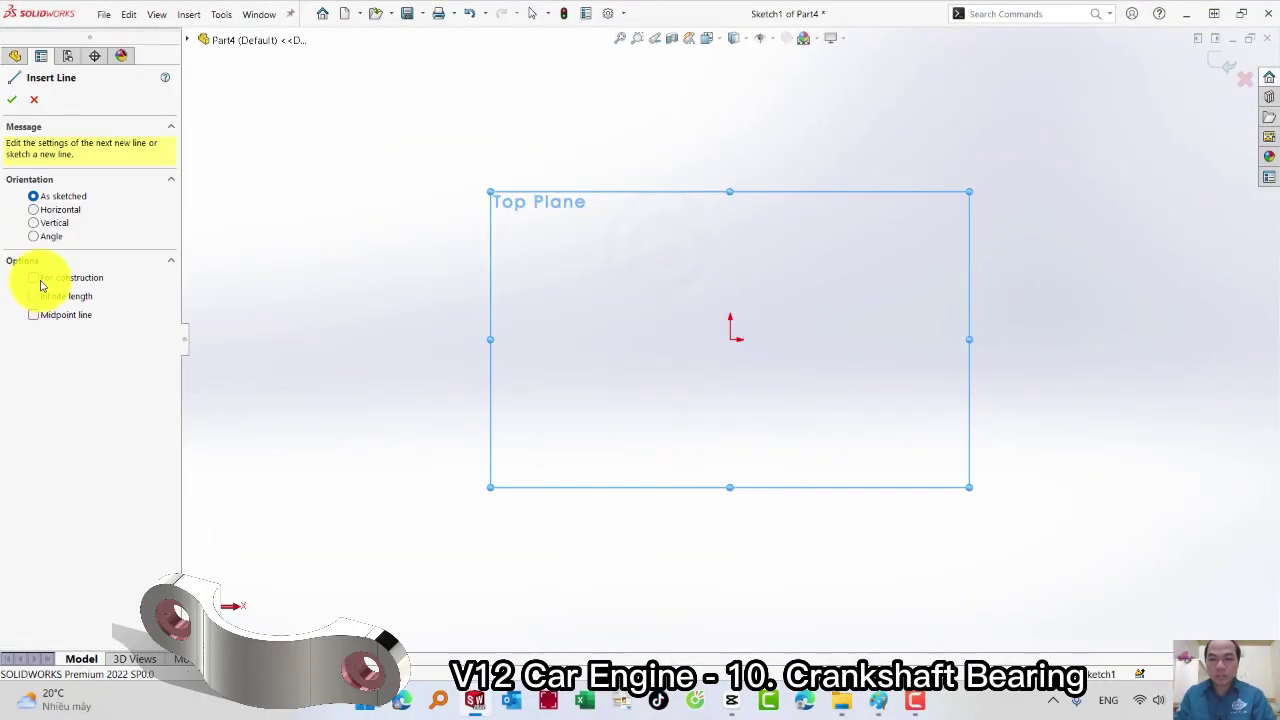
click(34, 315)
click(730, 339)
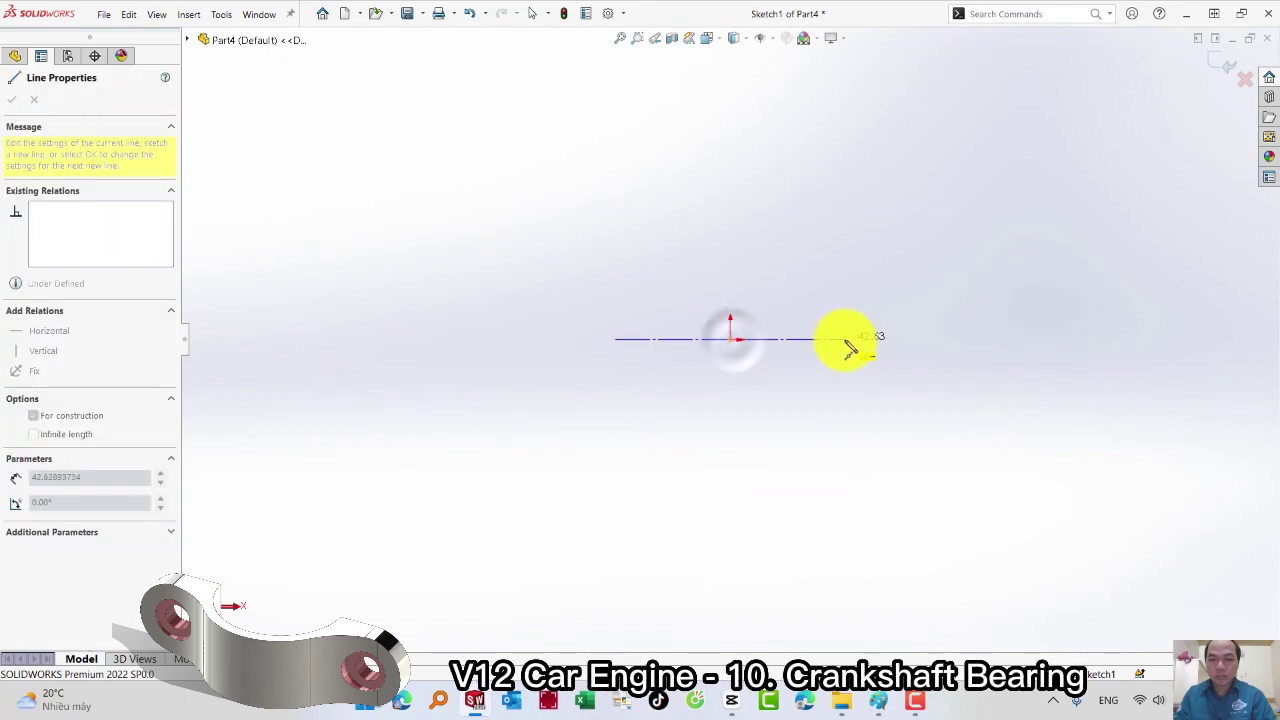
click(847, 339)
key(s)
click(722, 414)
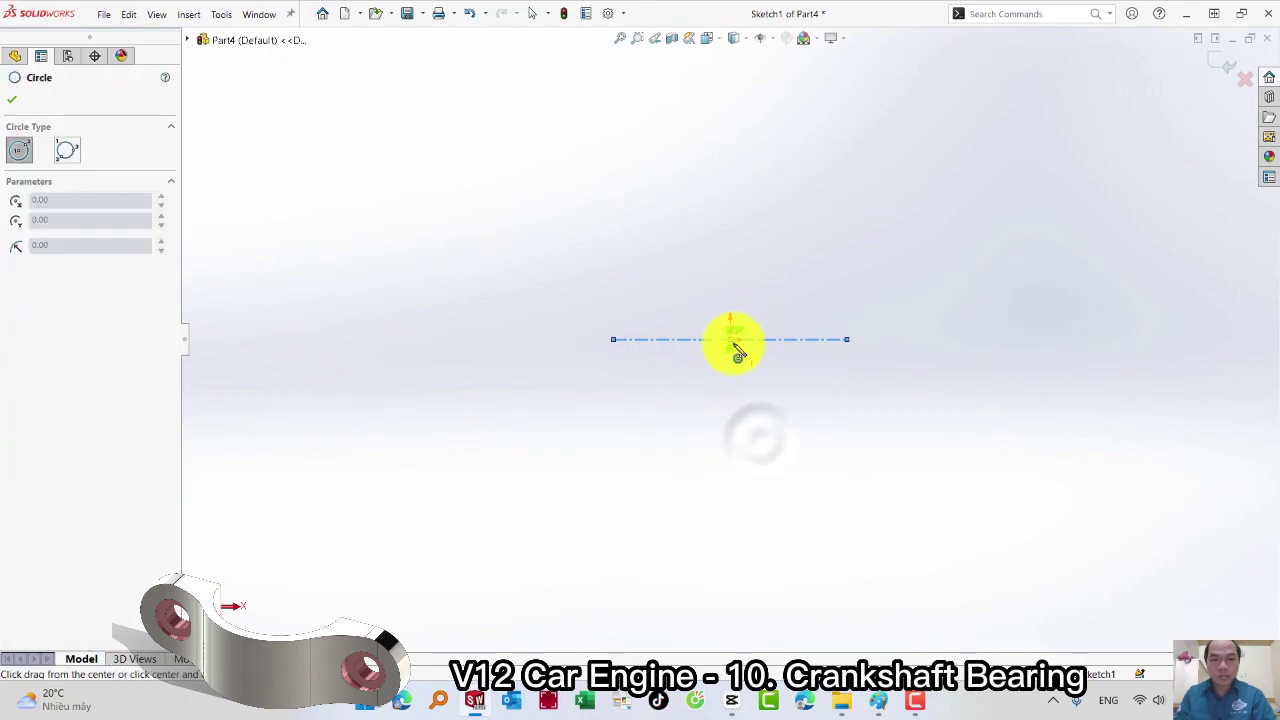
click(730, 339)
click(847, 339)
Add a short line right from the circle's edge and a vertical centreline down from the centre
key(s)
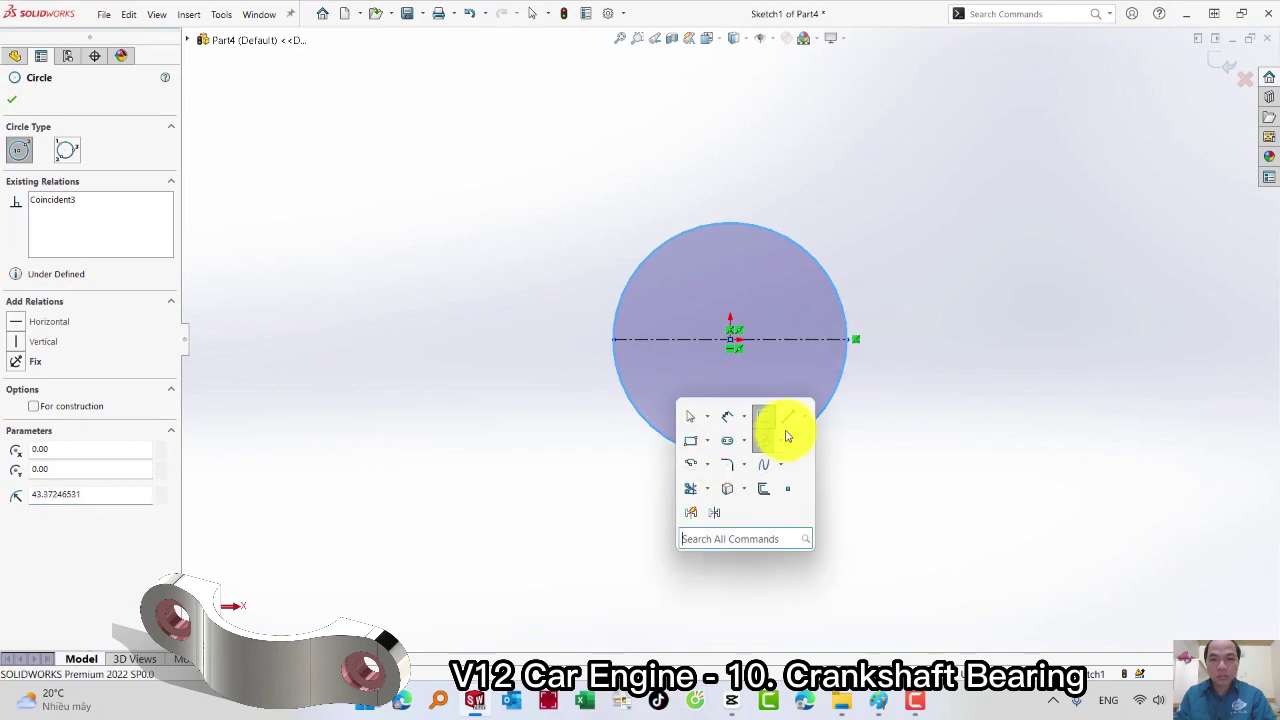
click(785, 428)
click(847, 339)
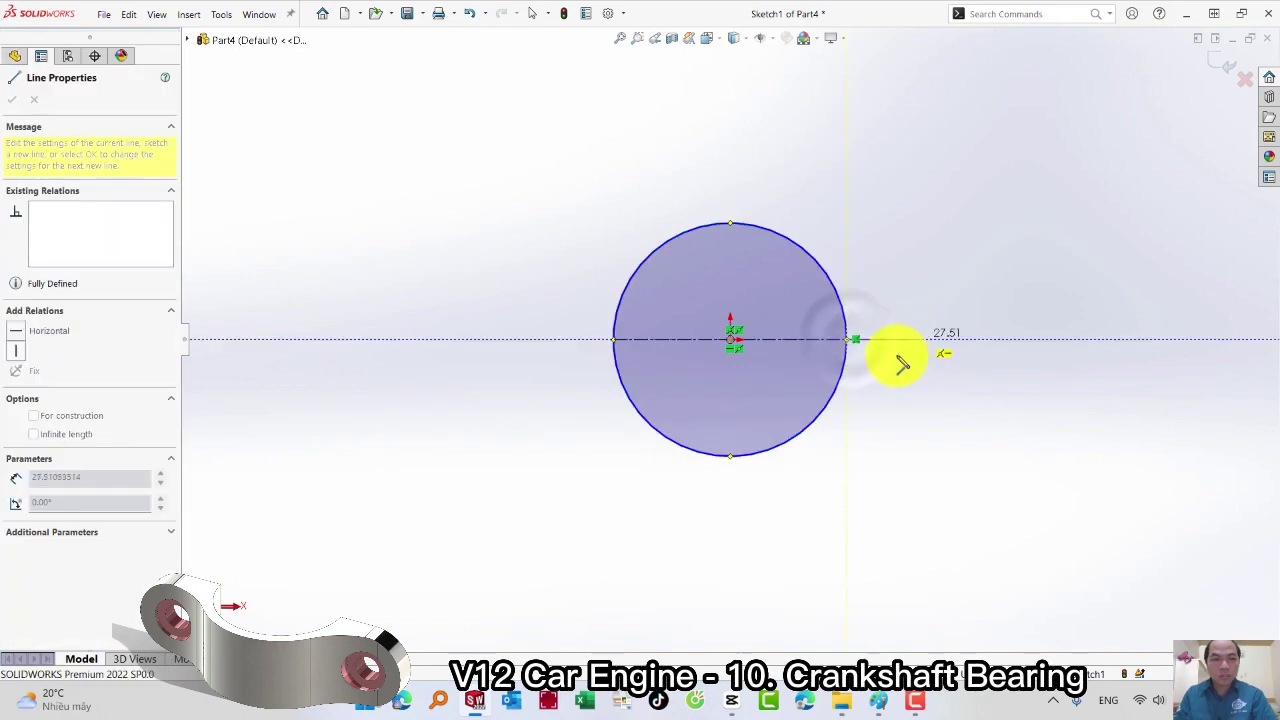
click(921, 340)
key(Escape)
key(s)
click(884, 436)
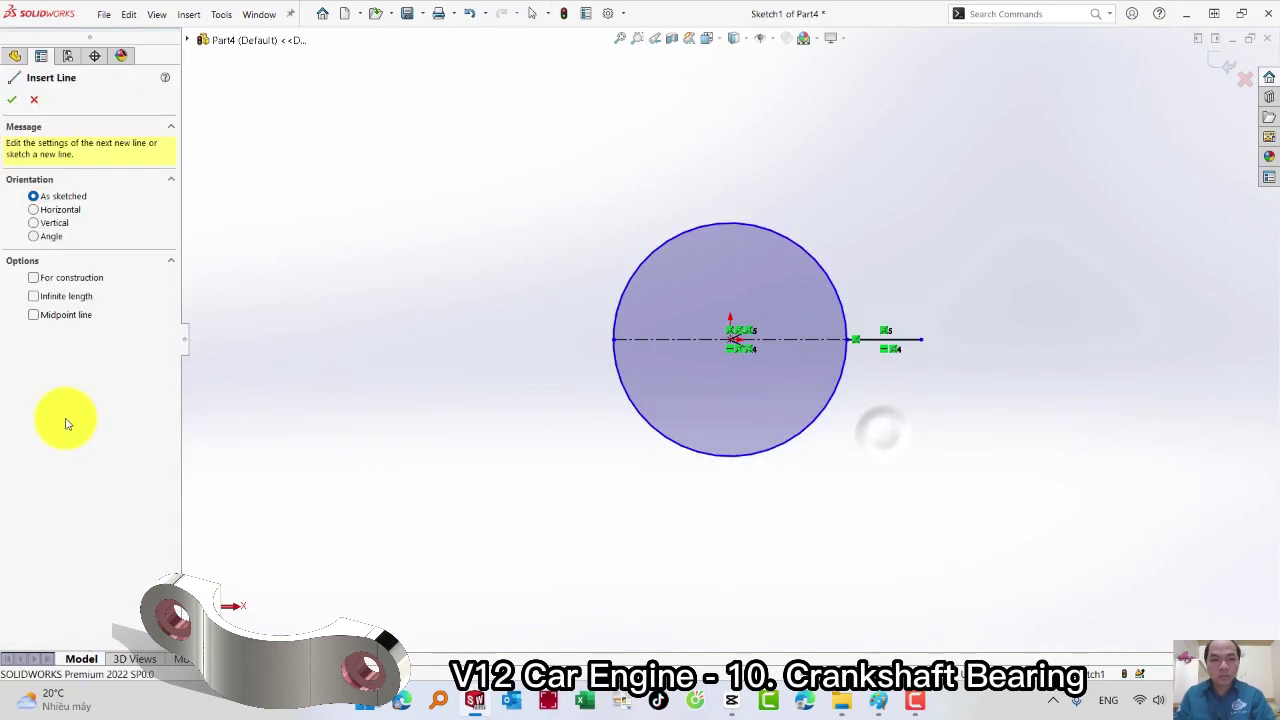
click(55, 285)
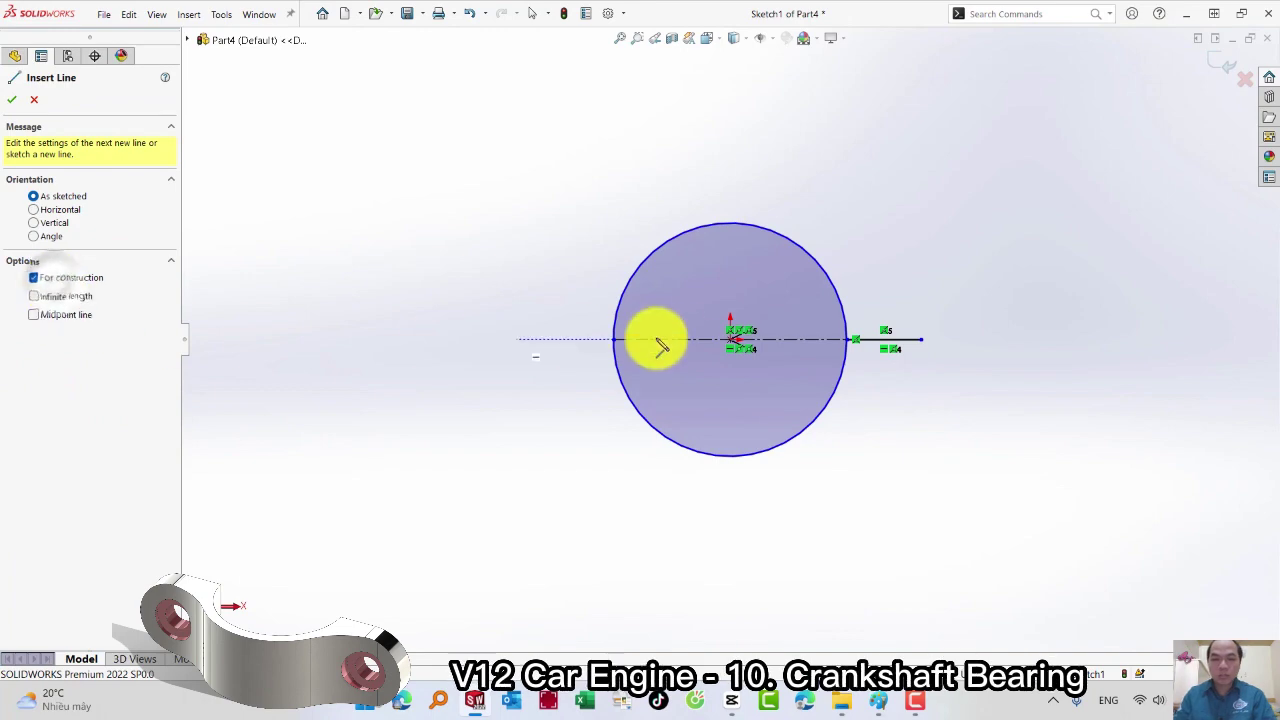
click(730, 340)
click(731, 456)
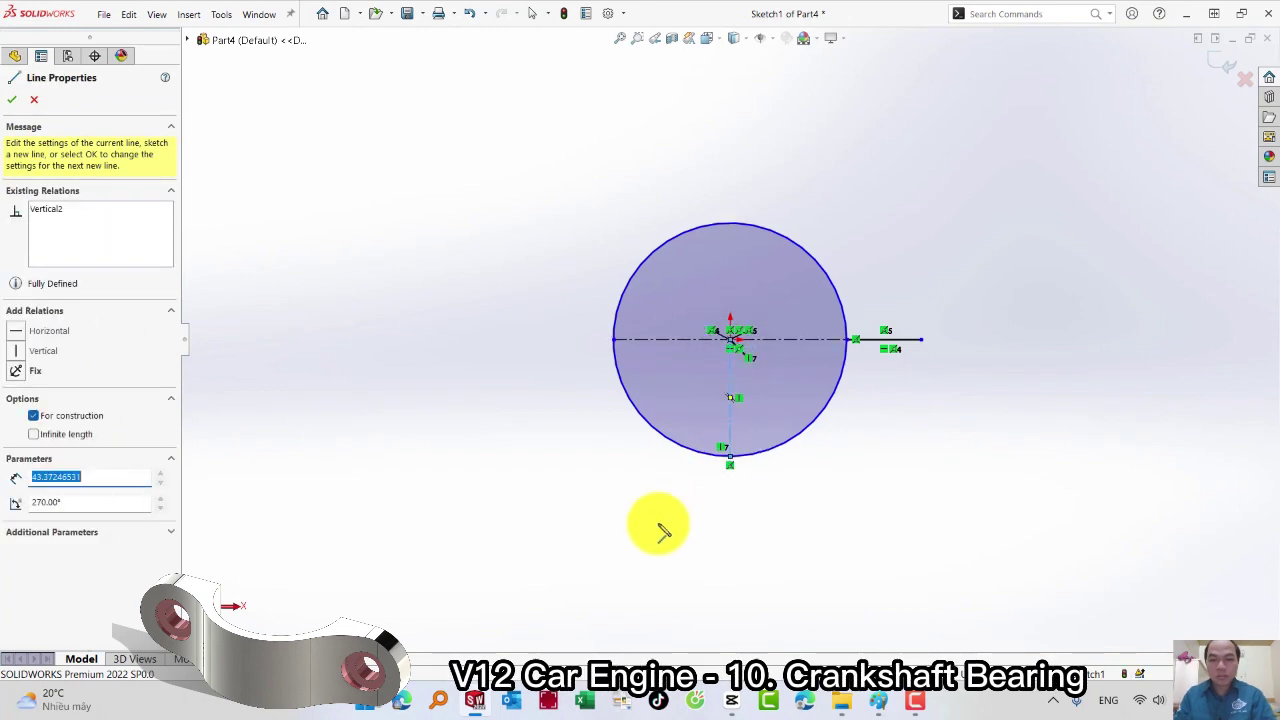
key(Escape)
Trim away the upper half of the circle
key(s)
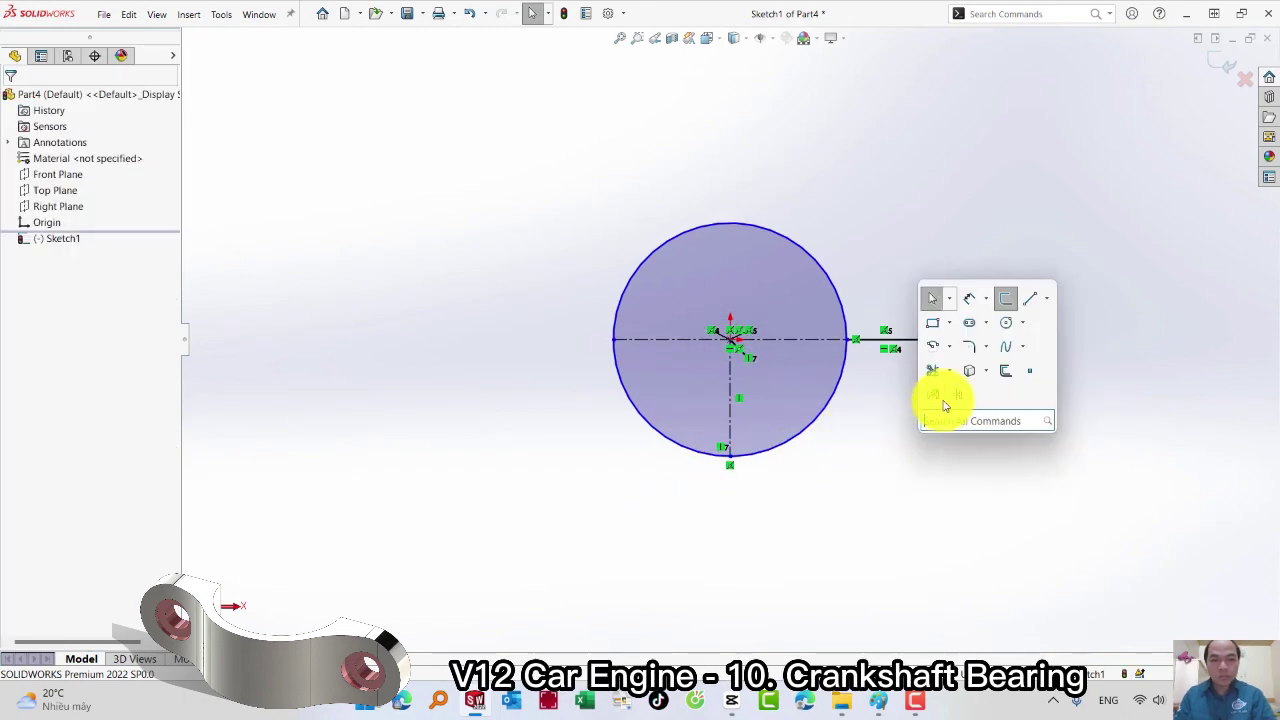
click(933, 376)
click(822, 272)
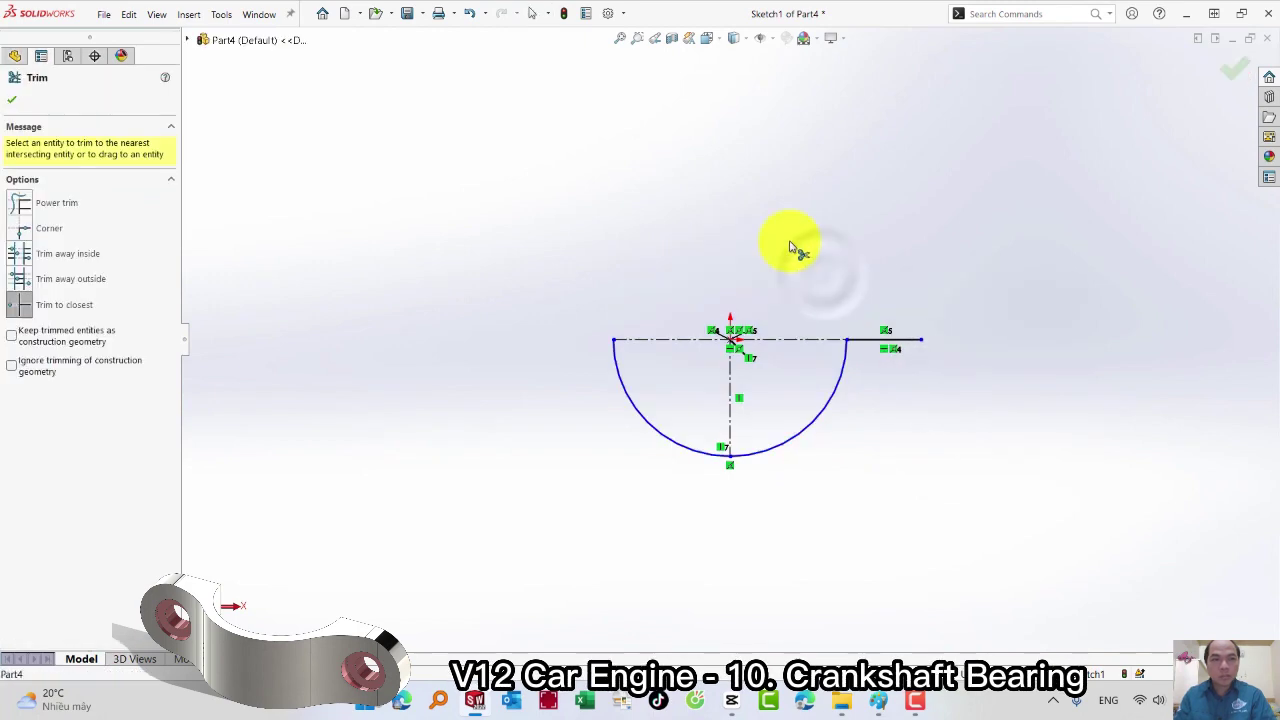
Mirror the short right line onto the left side about the vertical centreline
key(s)
click(808, 334)
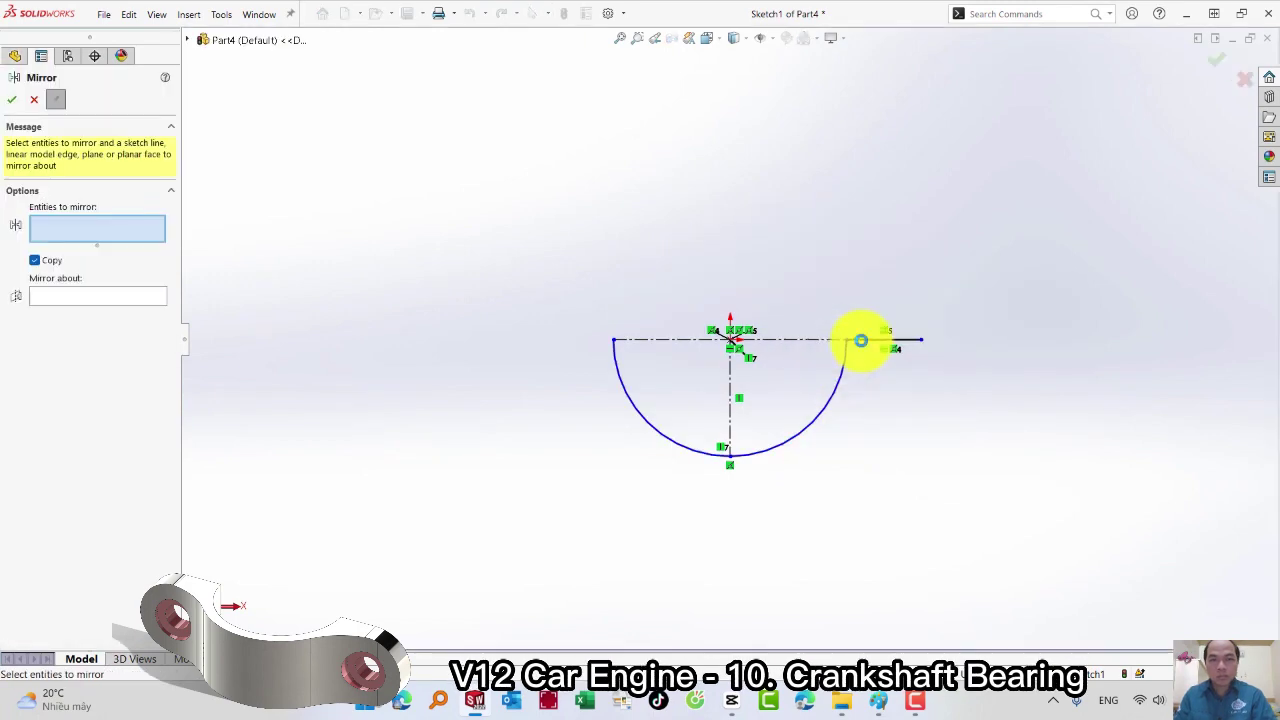
click(861, 341)
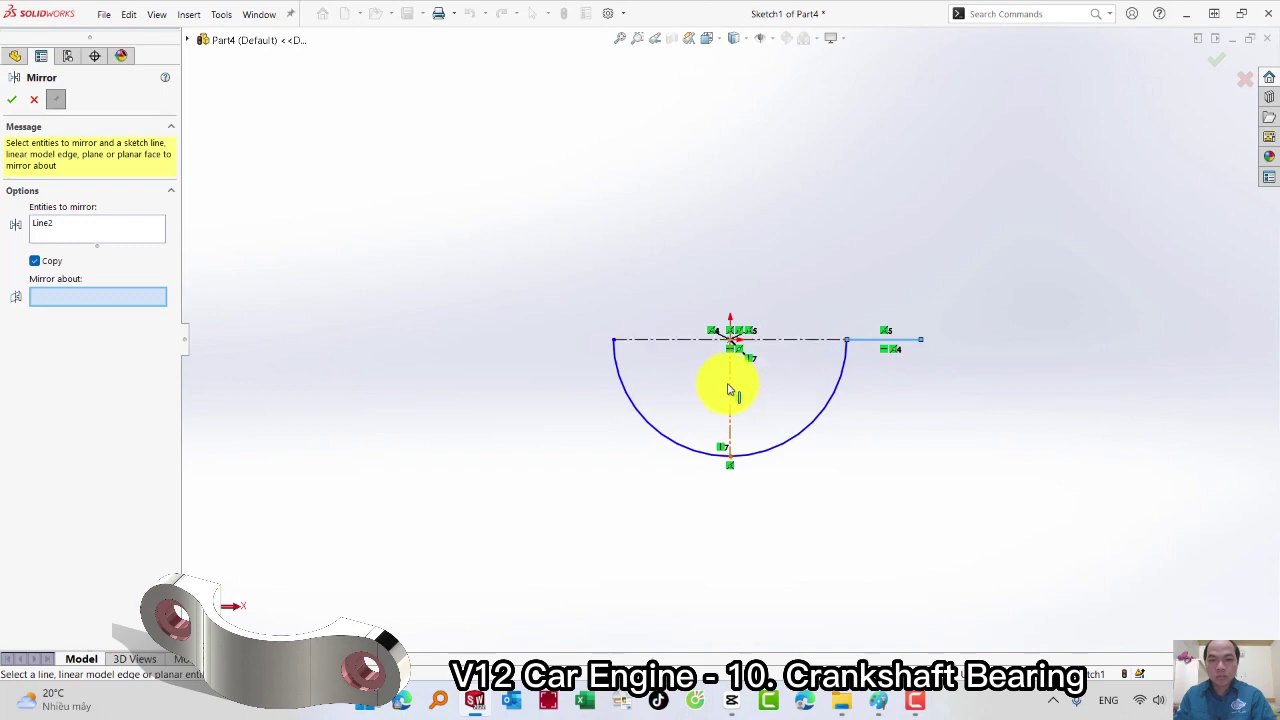
right_click(738, 390)
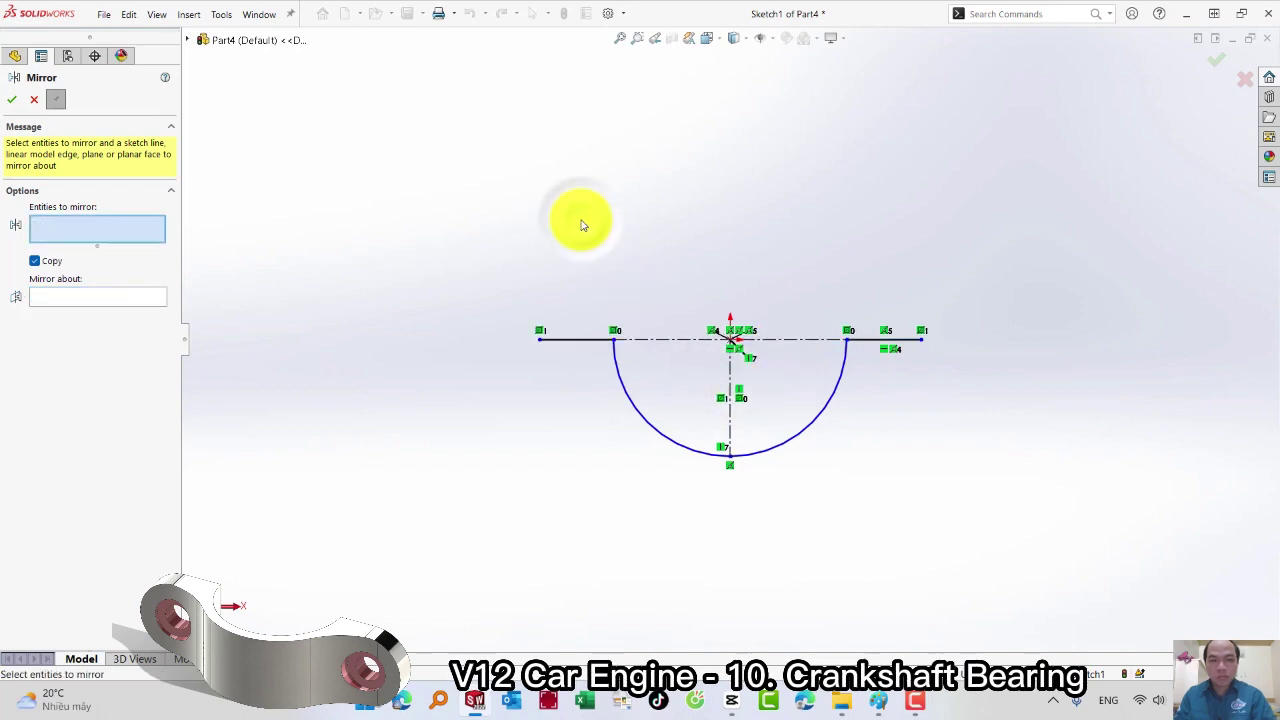
key(Escape)
key(s)
click(685, 326)
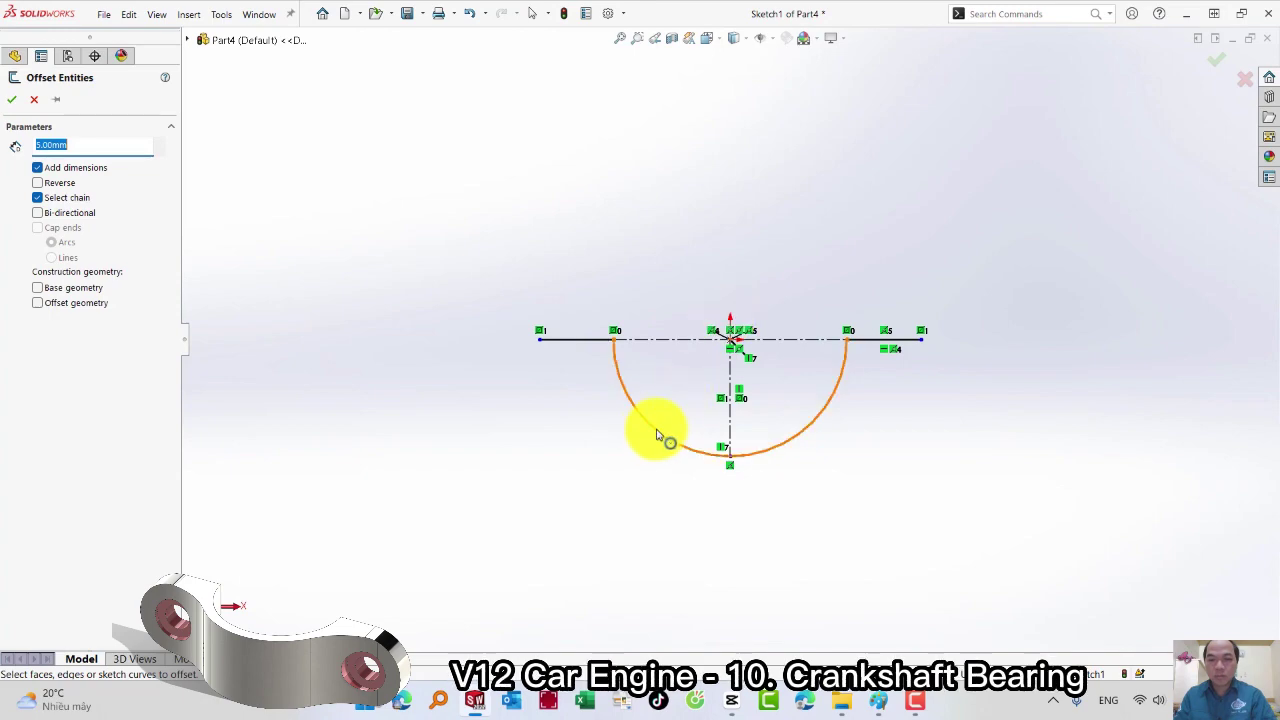
Offset the half-circle arc 5 mm outward with Select chain turned off
click(38, 198)
click(11, 99)
key(s)
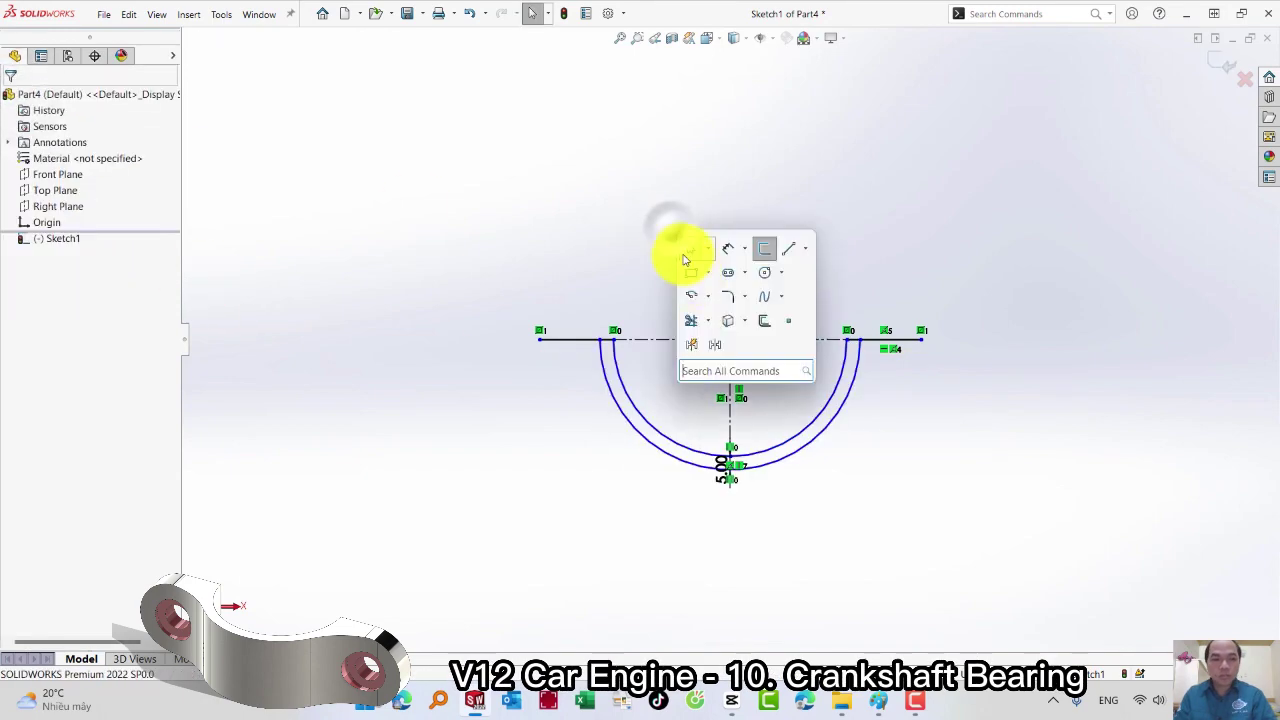
click(762, 320)
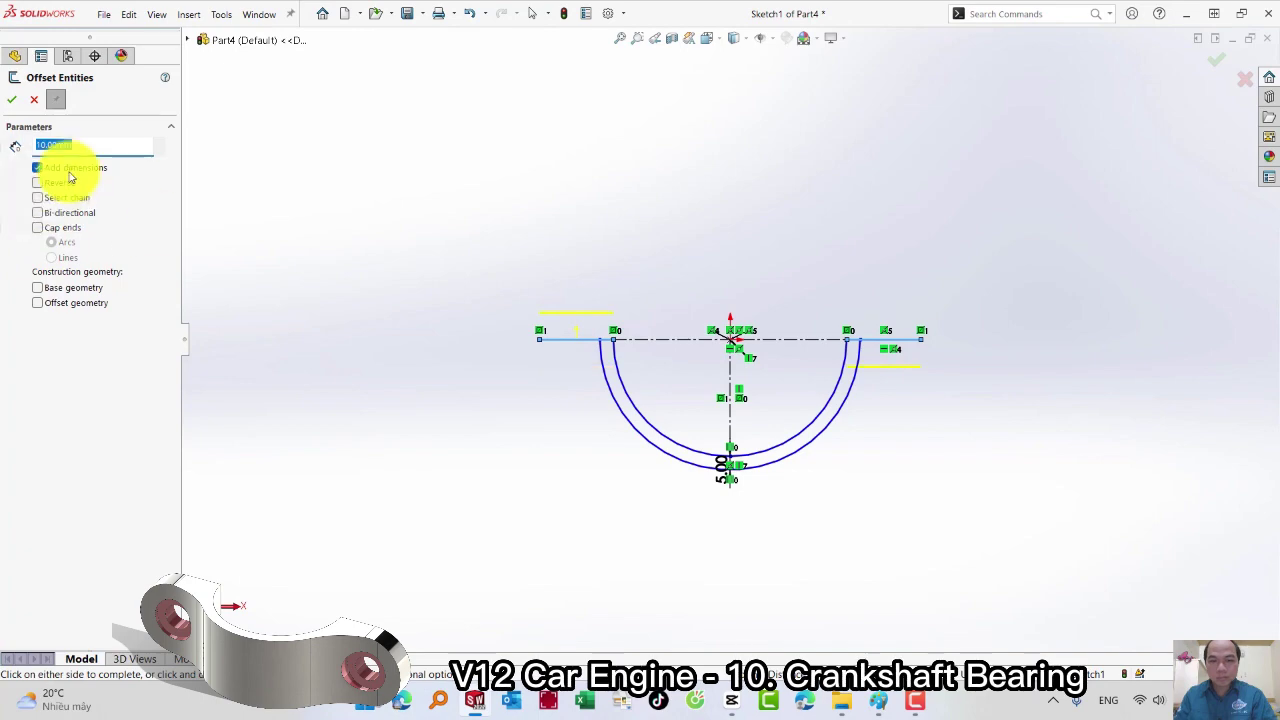
click(391, 246)
Offset both short flange lines 10 mm downward
key(s)
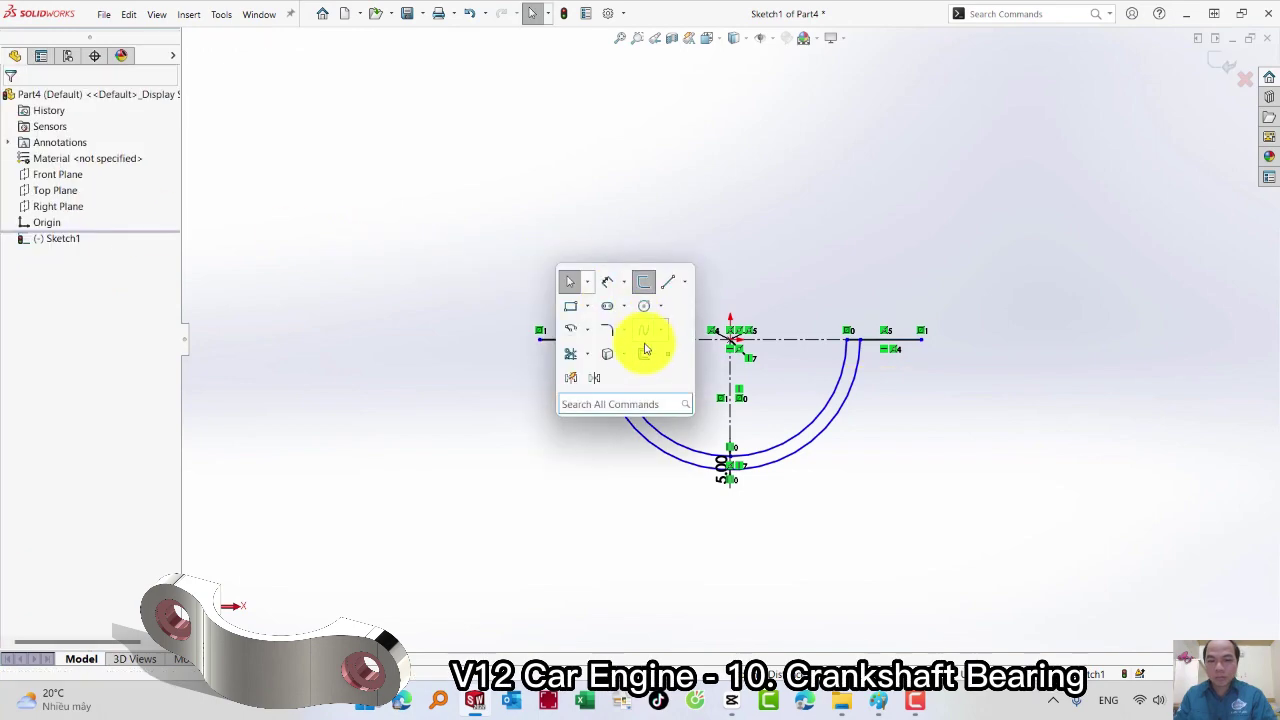
click(643, 353)
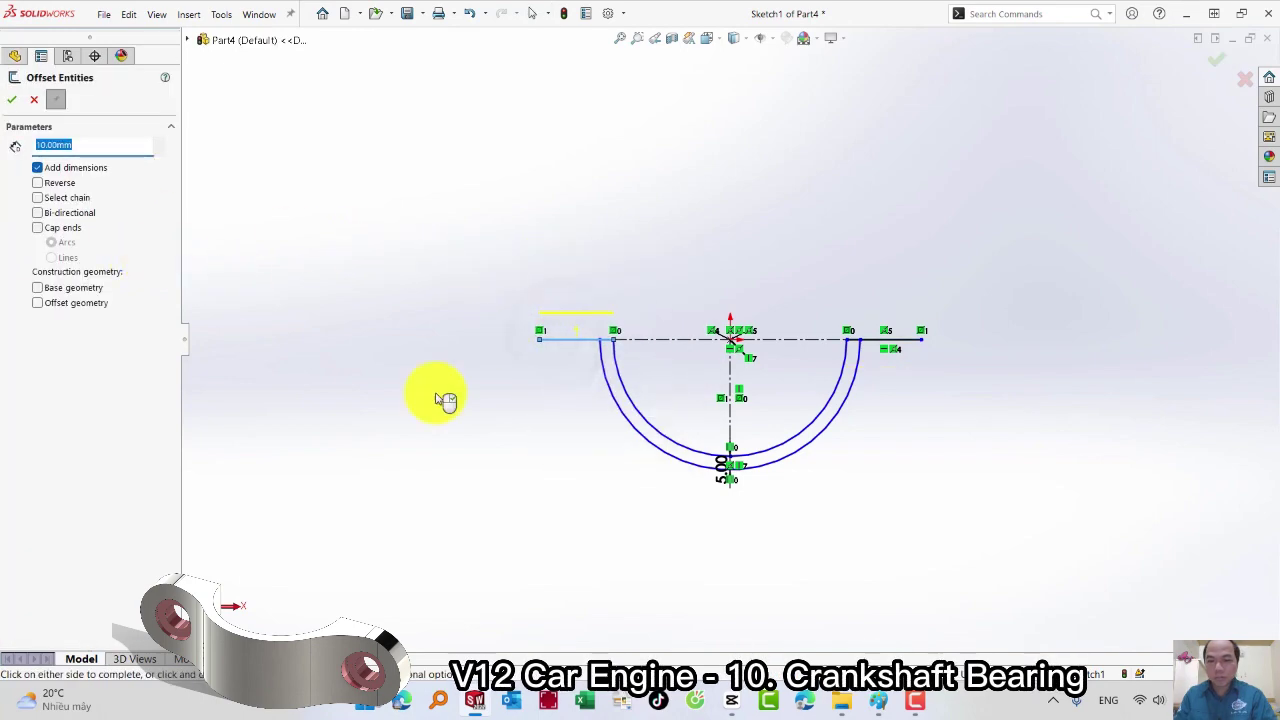
click(568, 432)
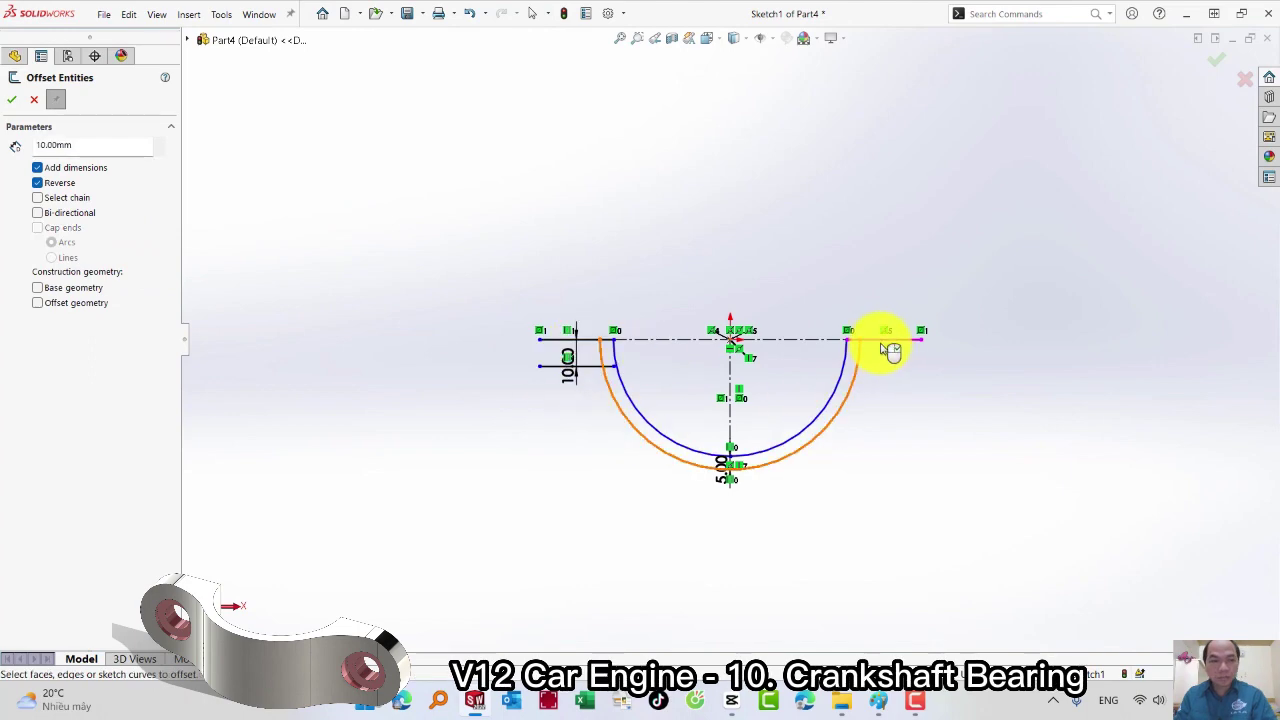
click(890, 413)
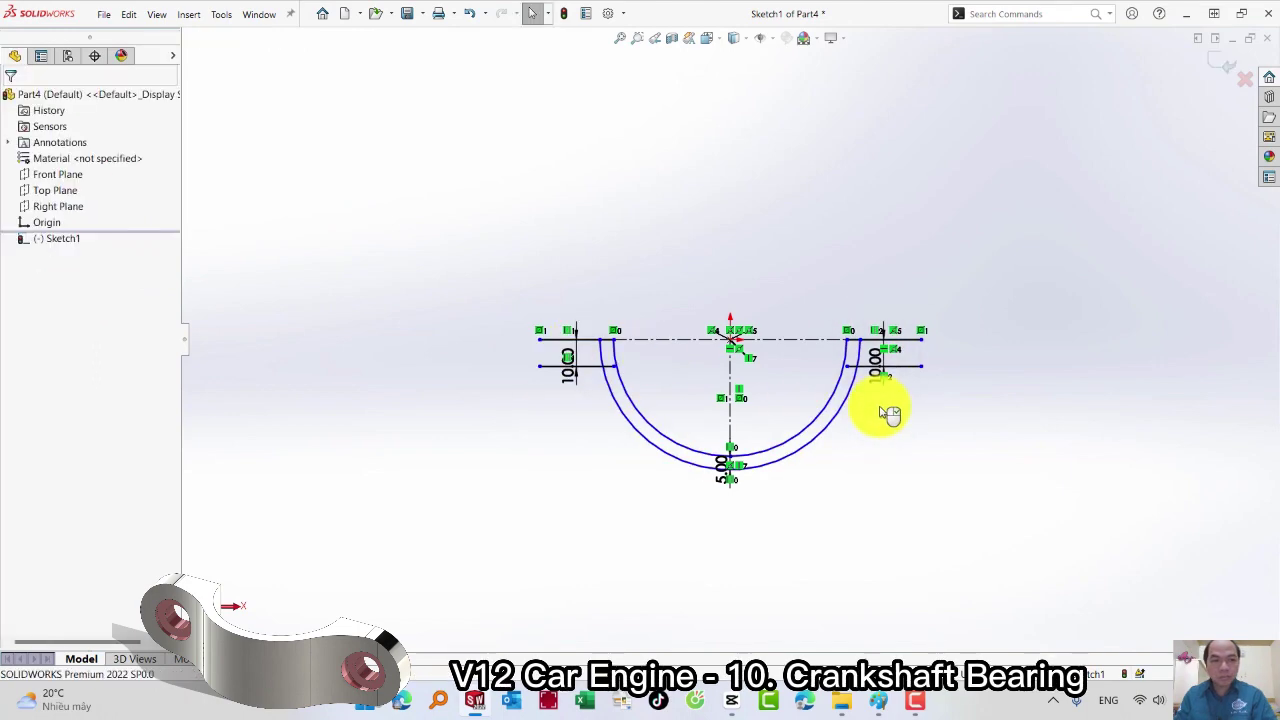
key(s)
click(561, 387)
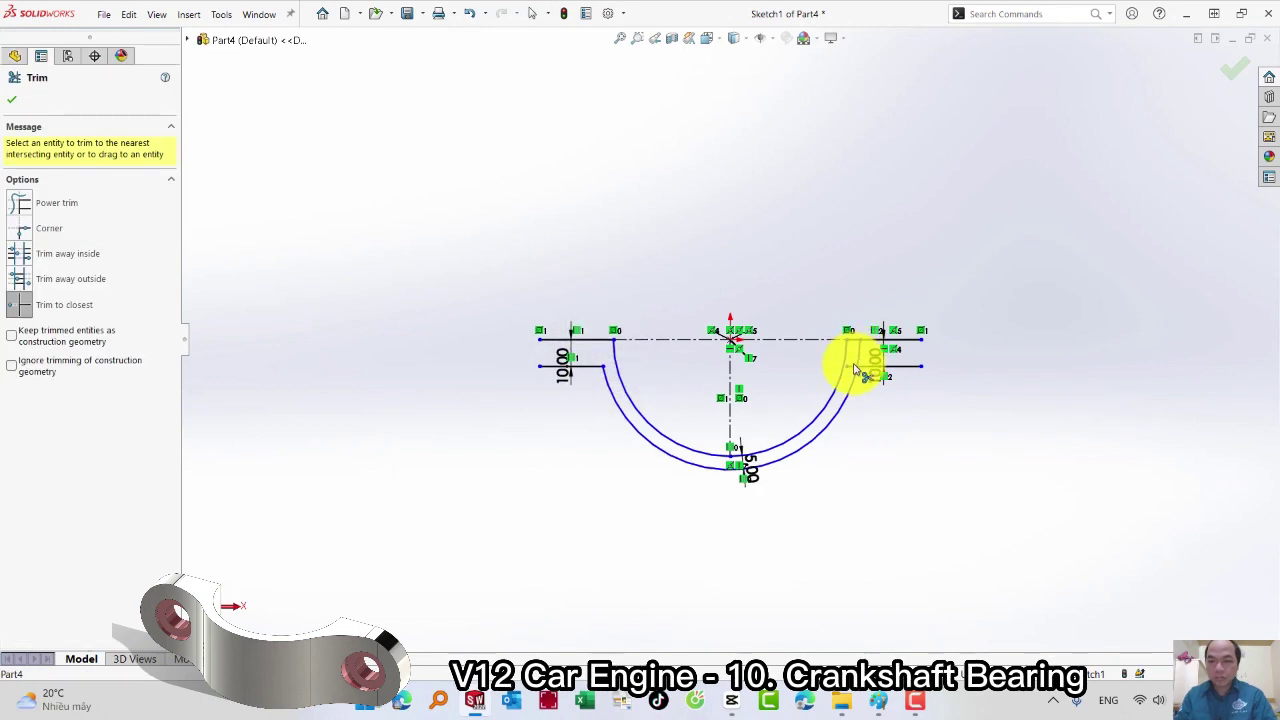
Draw vertical end lines on both flanges to close the half-ring profile
key(s)
click(905, 420)
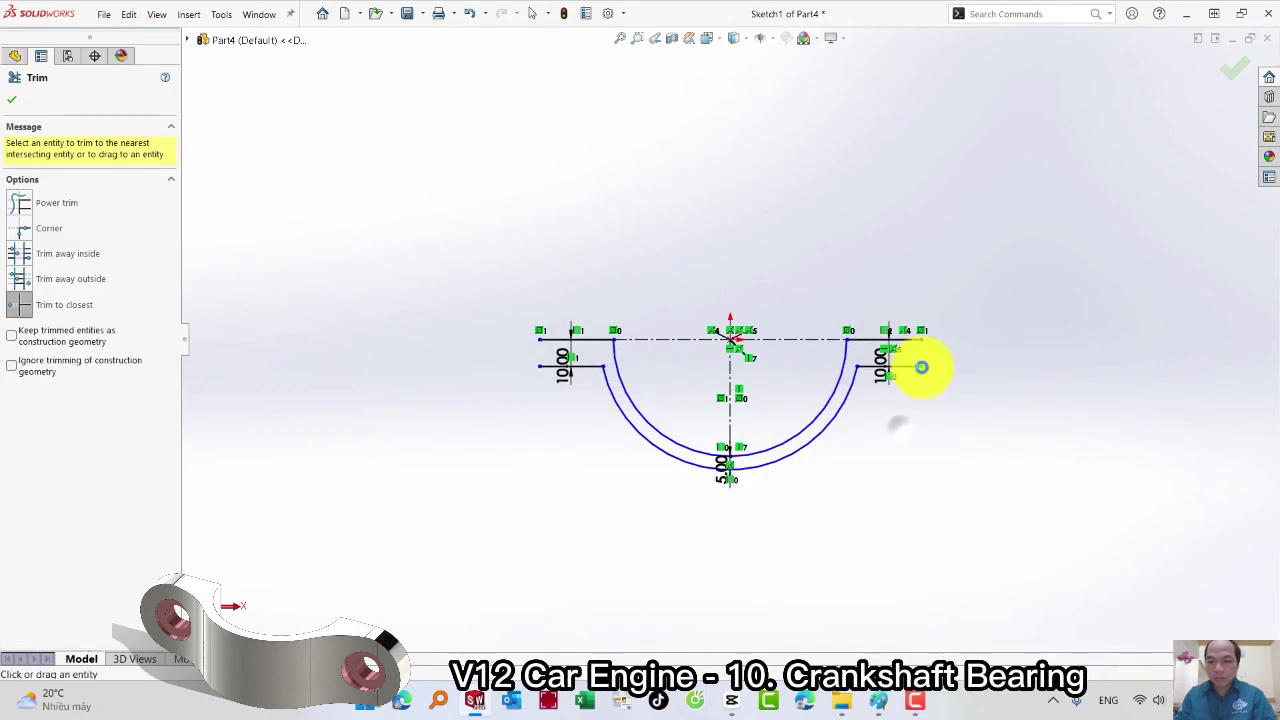
click(922, 366)
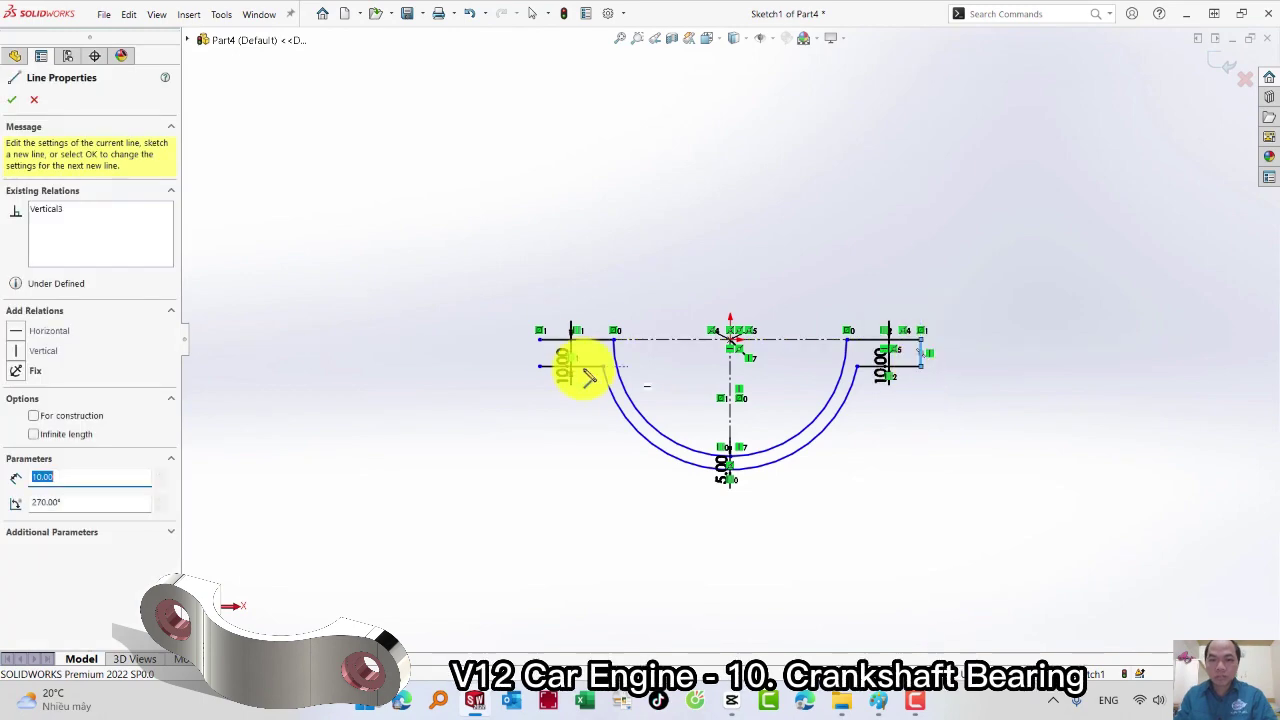
click(540, 366)
Try a sketch fillet between the arc and flange line, then cancel after it fails
key(s)
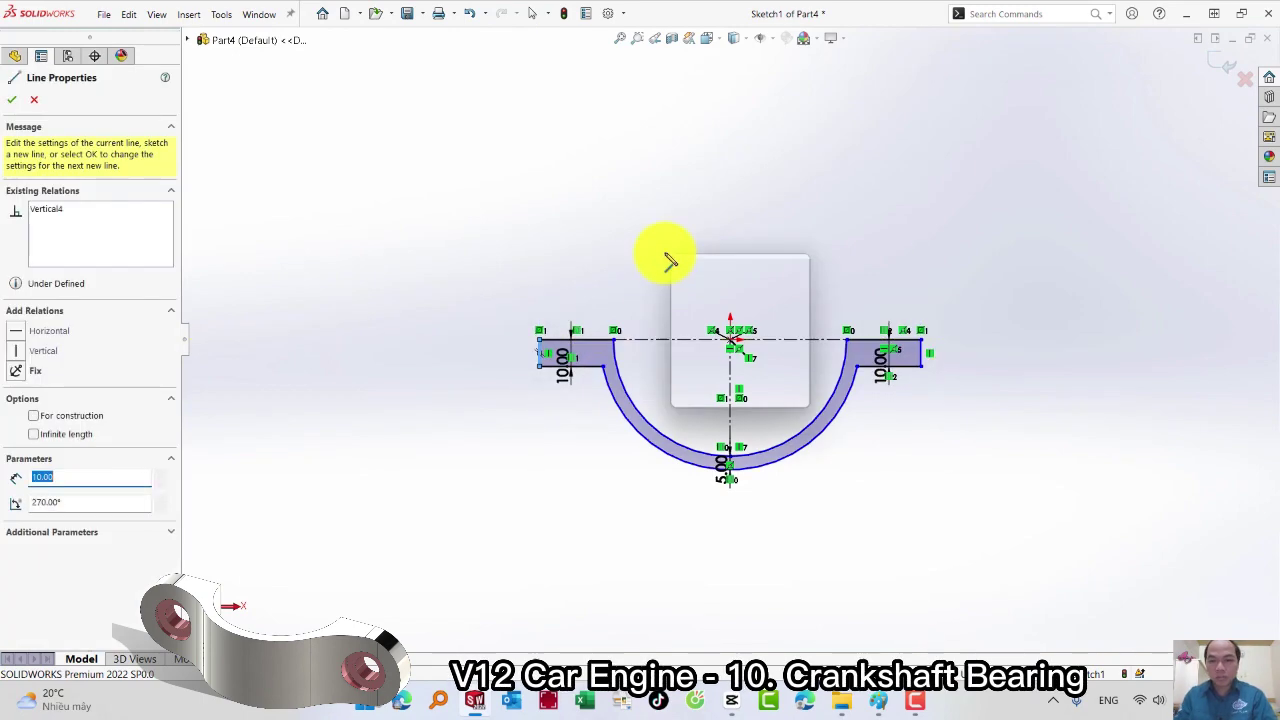
click(724, 325)
click(730, 334)
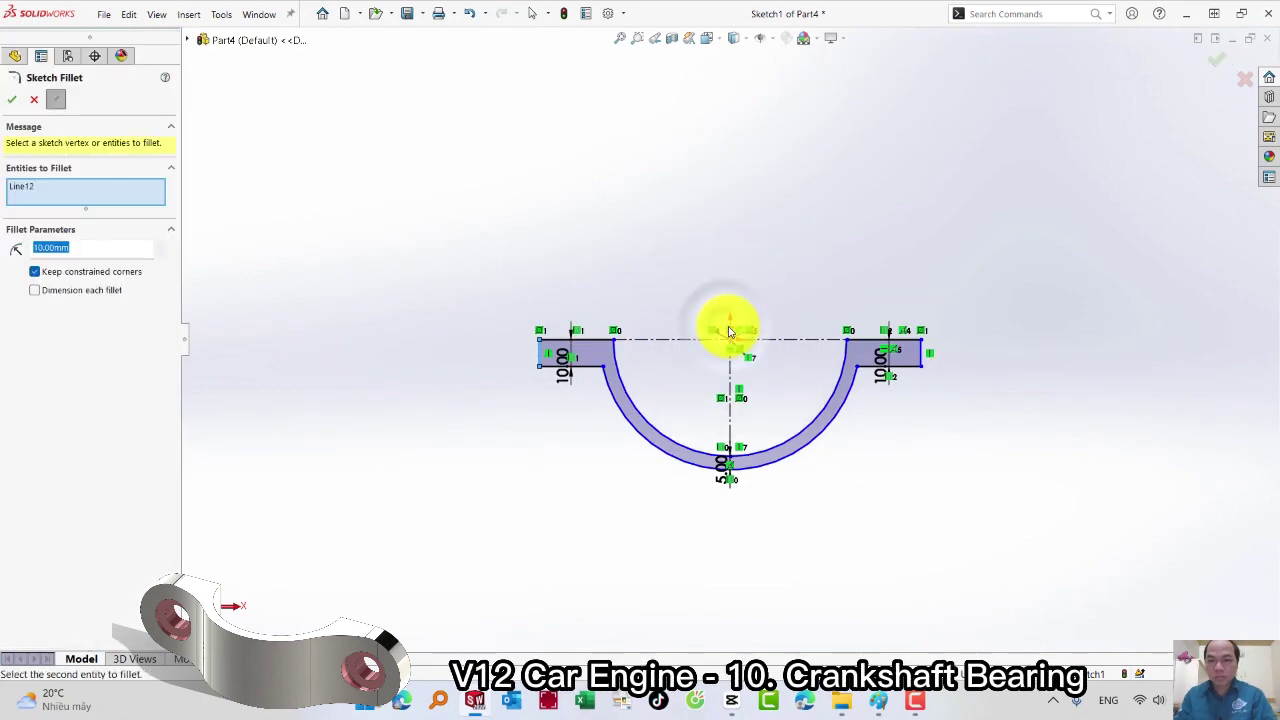
click(856, 370)
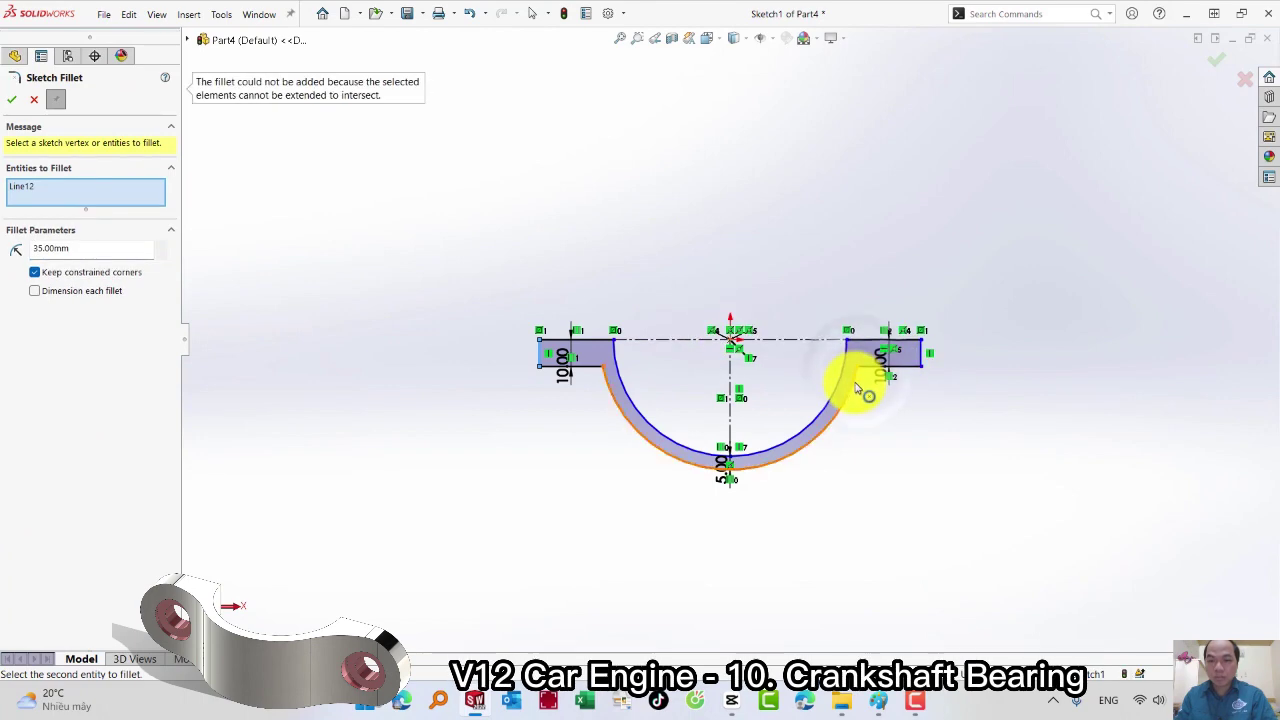
key(s)
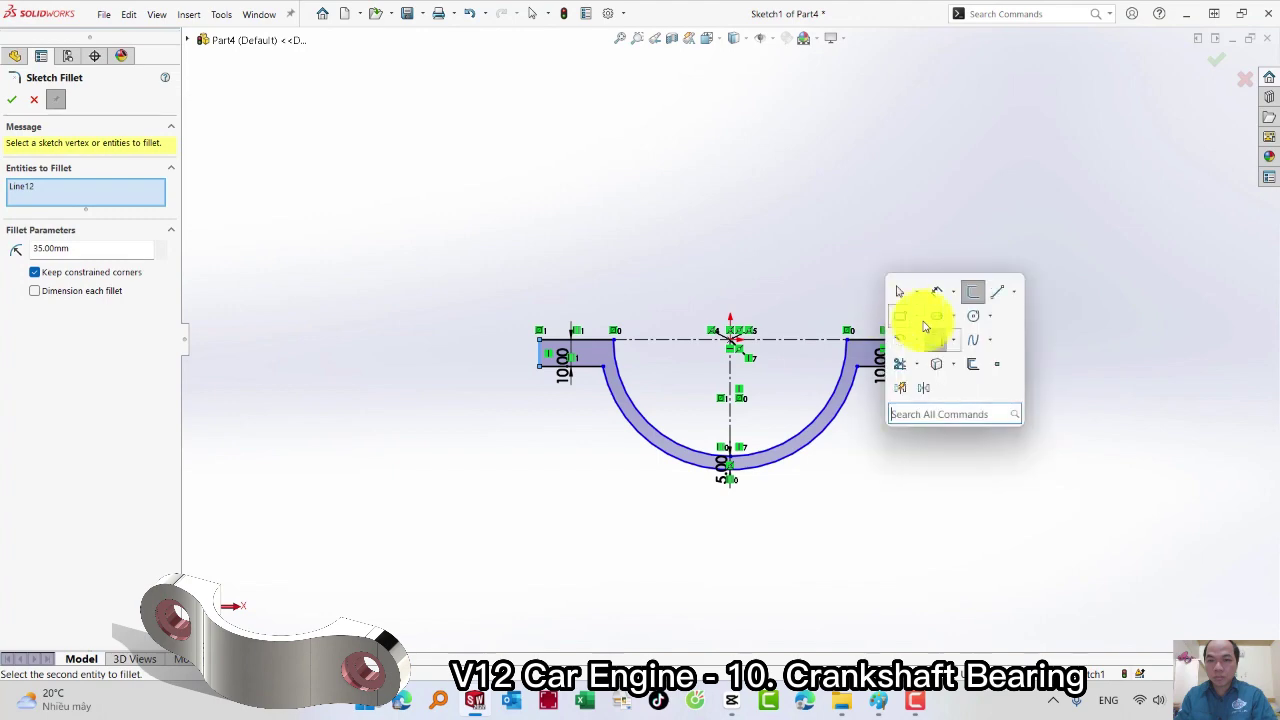
click(928, 316)
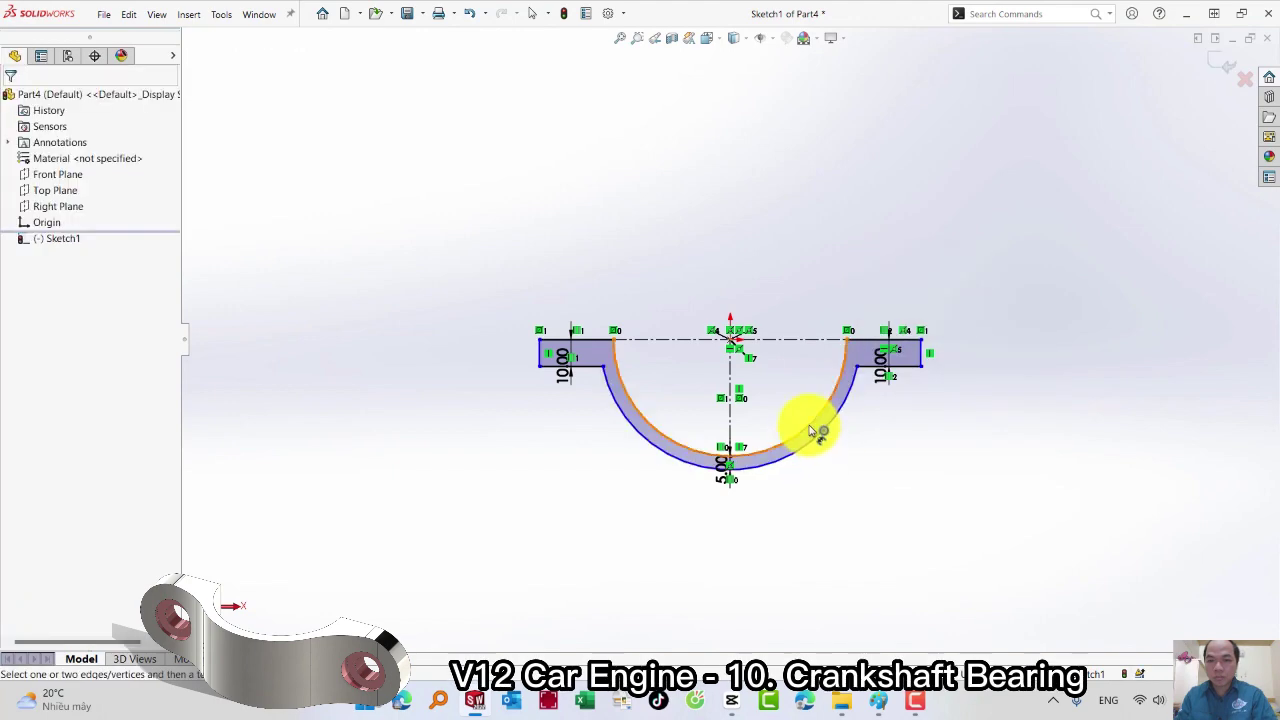
Dimension the inner arc to R30 and the right flange's top line to 35 mm
mouse_move(813, 430)
mouse_down()
mouse_move(728, 255)
mouse_move(694, 234)
mouse_up()
double_click(694, 230)
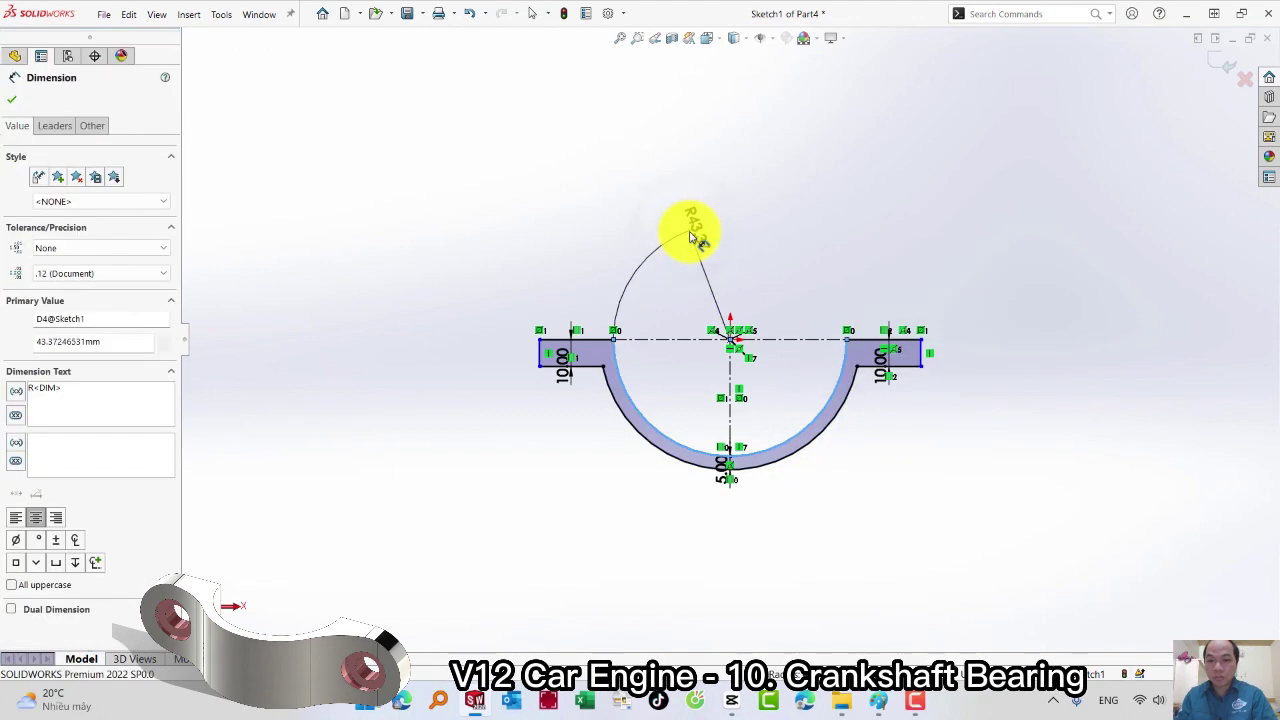
text(30)
key(Return)
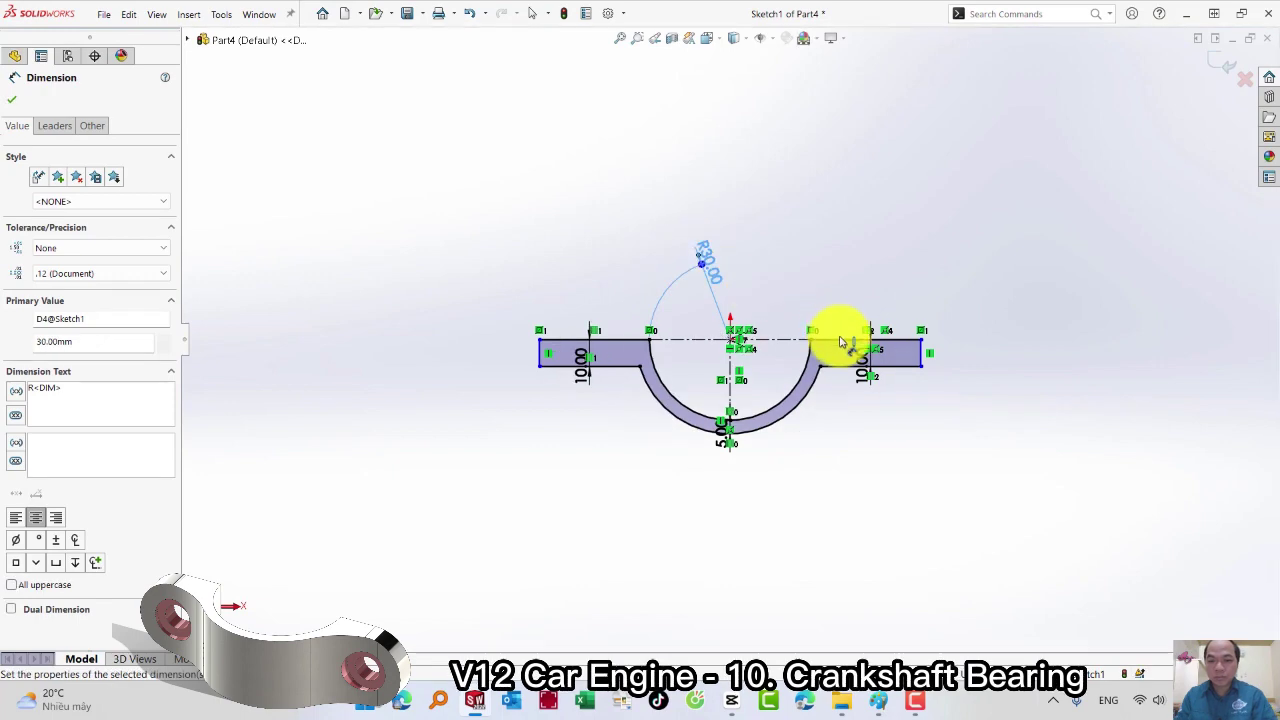
click(840, 342)
click(1032, 258)
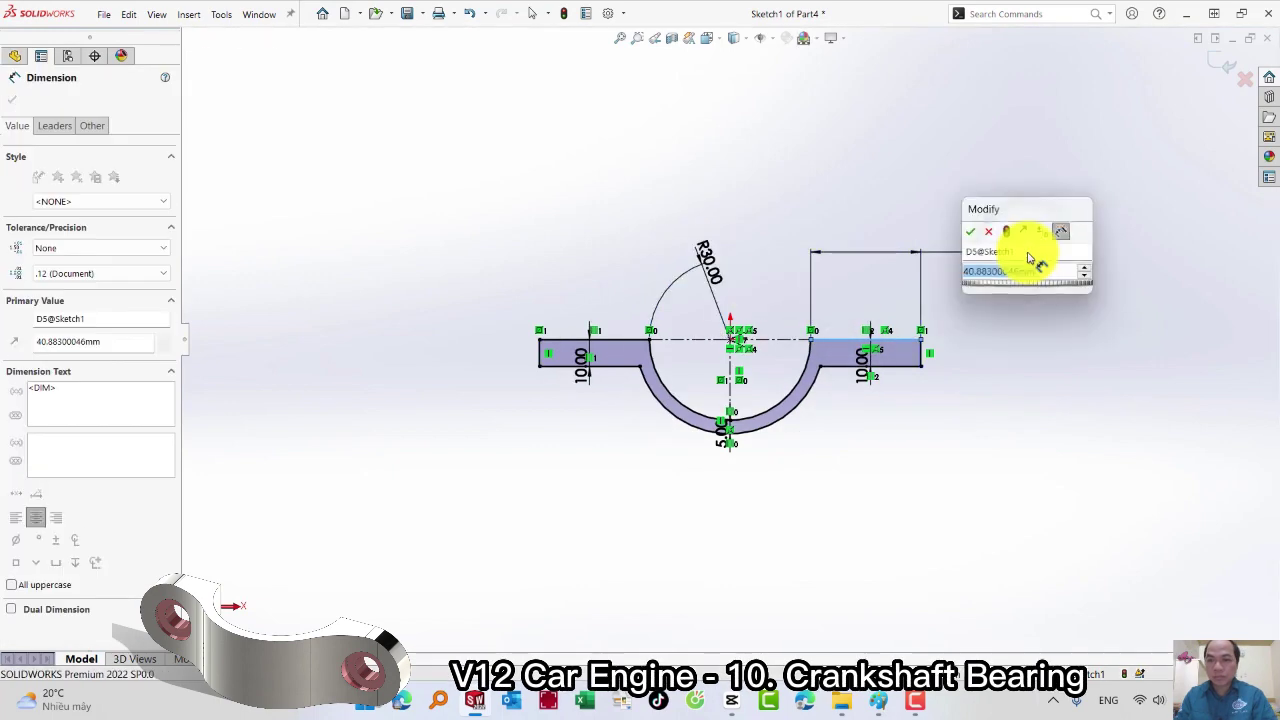
text(35)
key(Return)
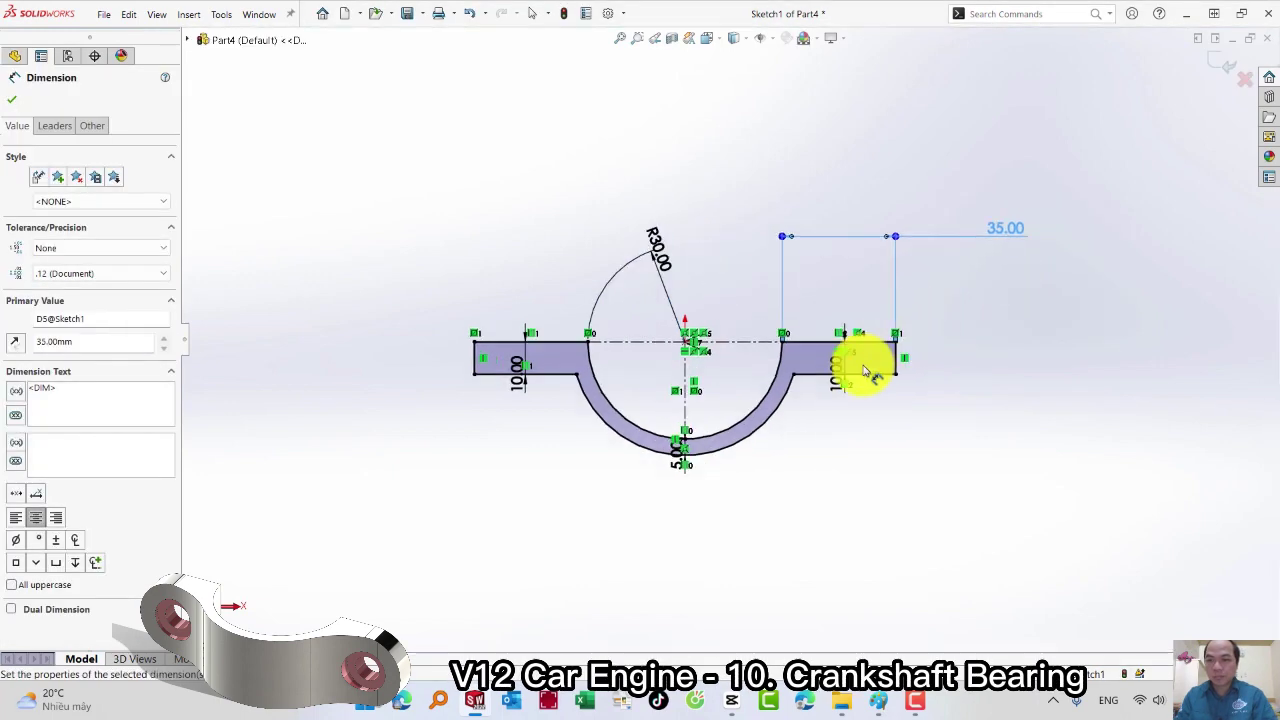
Round both underside arc-to-flange corners with R35 sketch fillets
key(s)
click(904, 470)
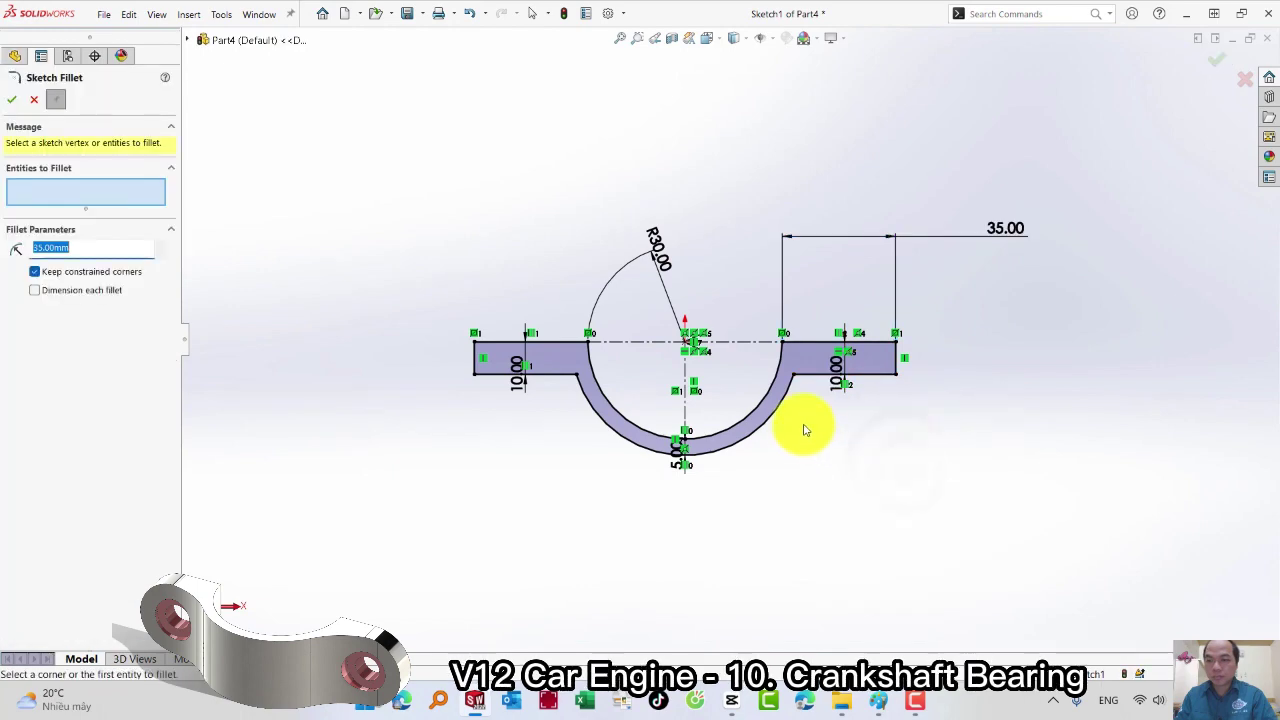
click(796, 381)
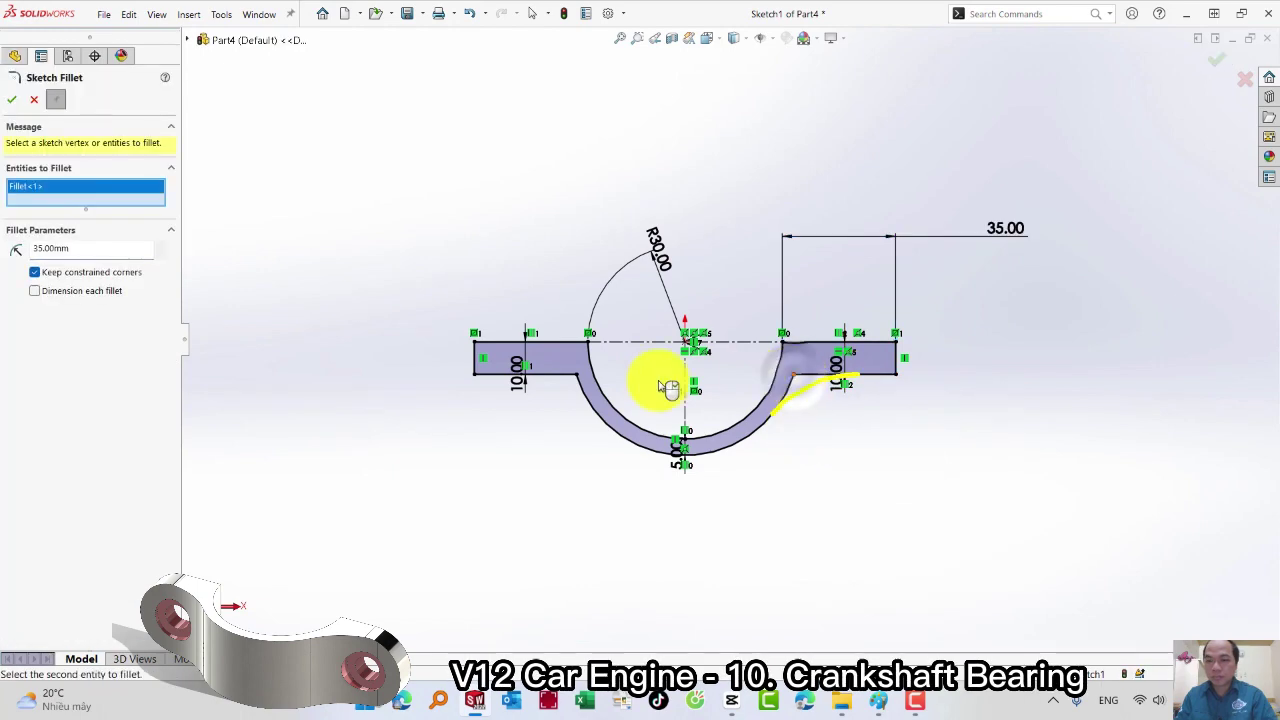
click(585, 380)
key(Return)
key(Escape)
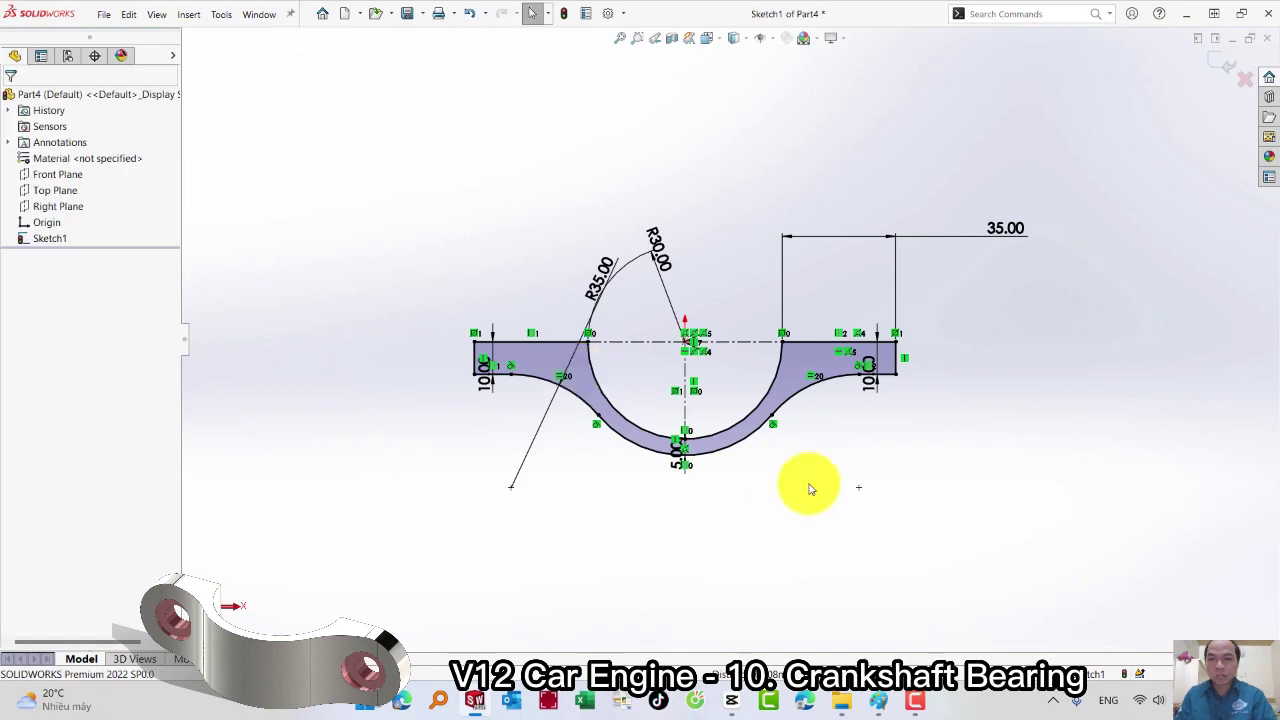
Exit the sketch and extrude the profile with a Mid Plane end condition
key(s)
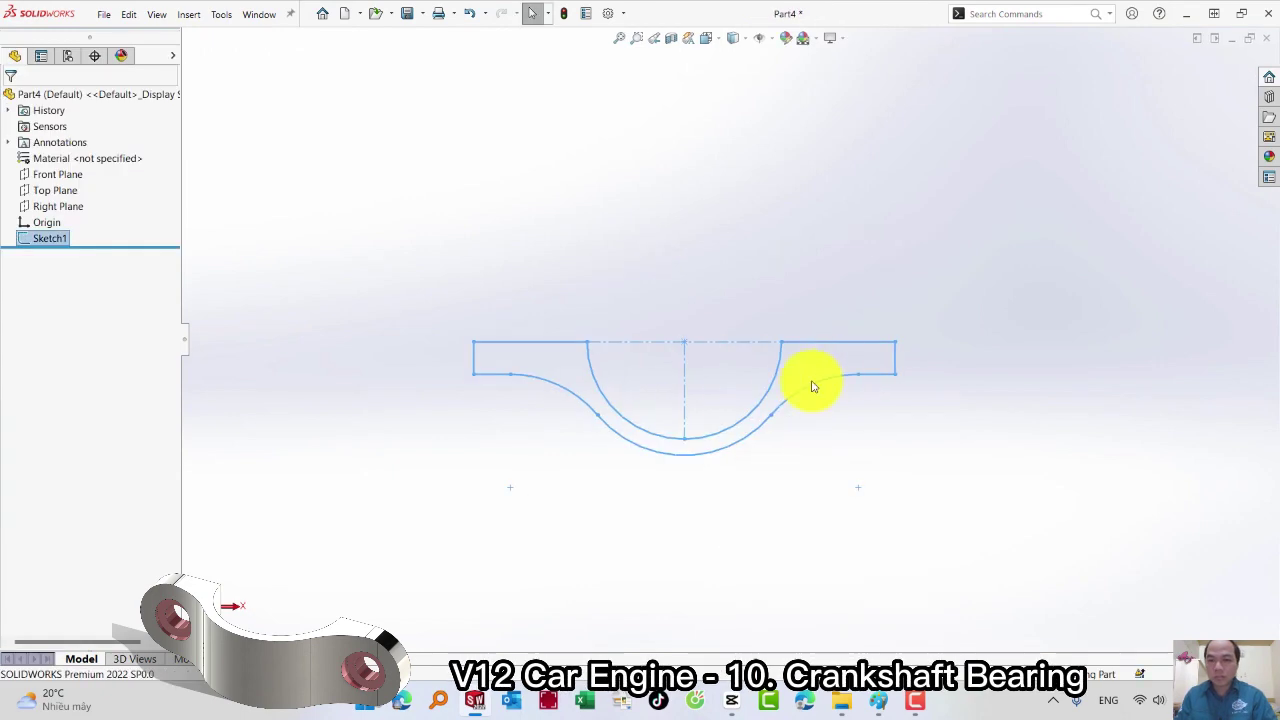
key(s)
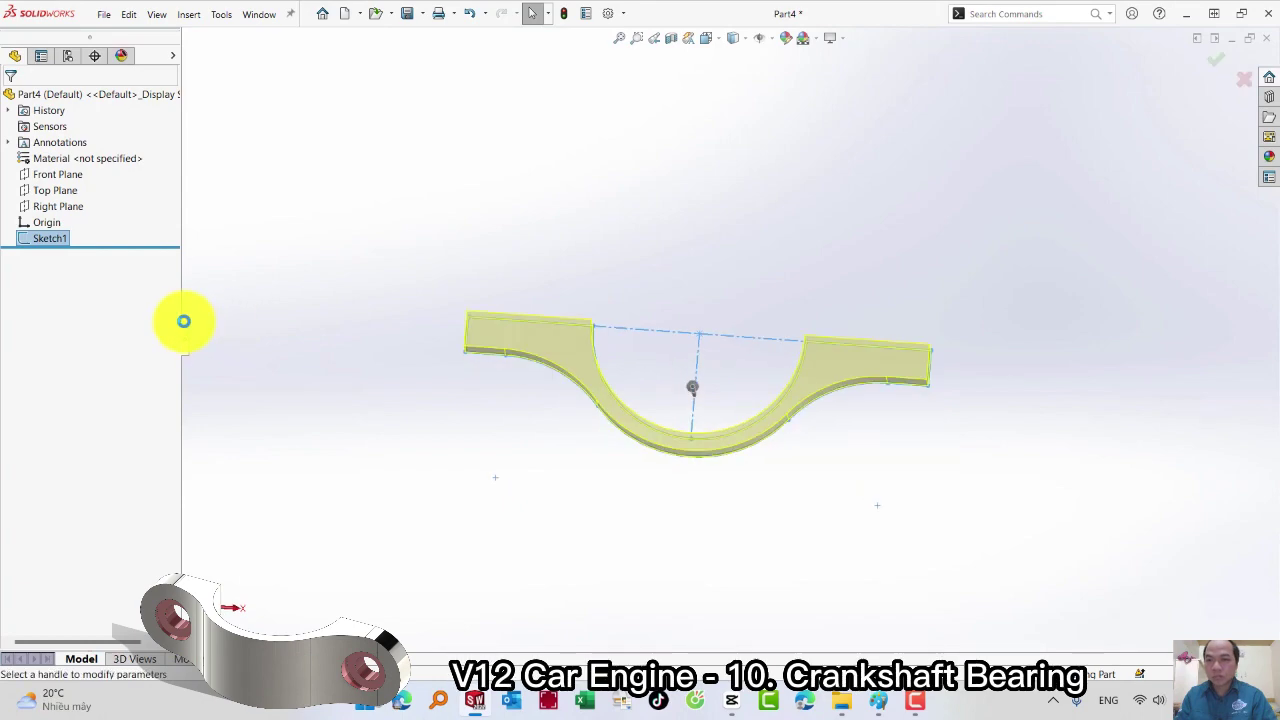
click(65, 194)
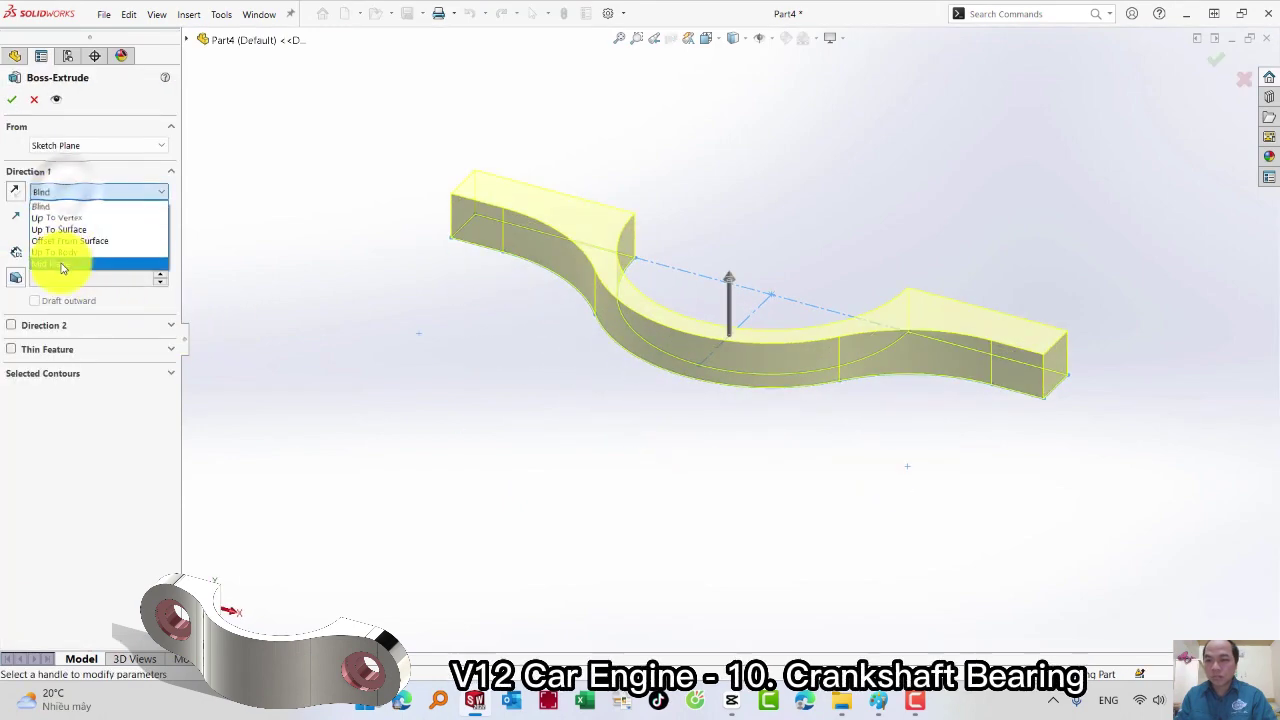
click(60, 264)
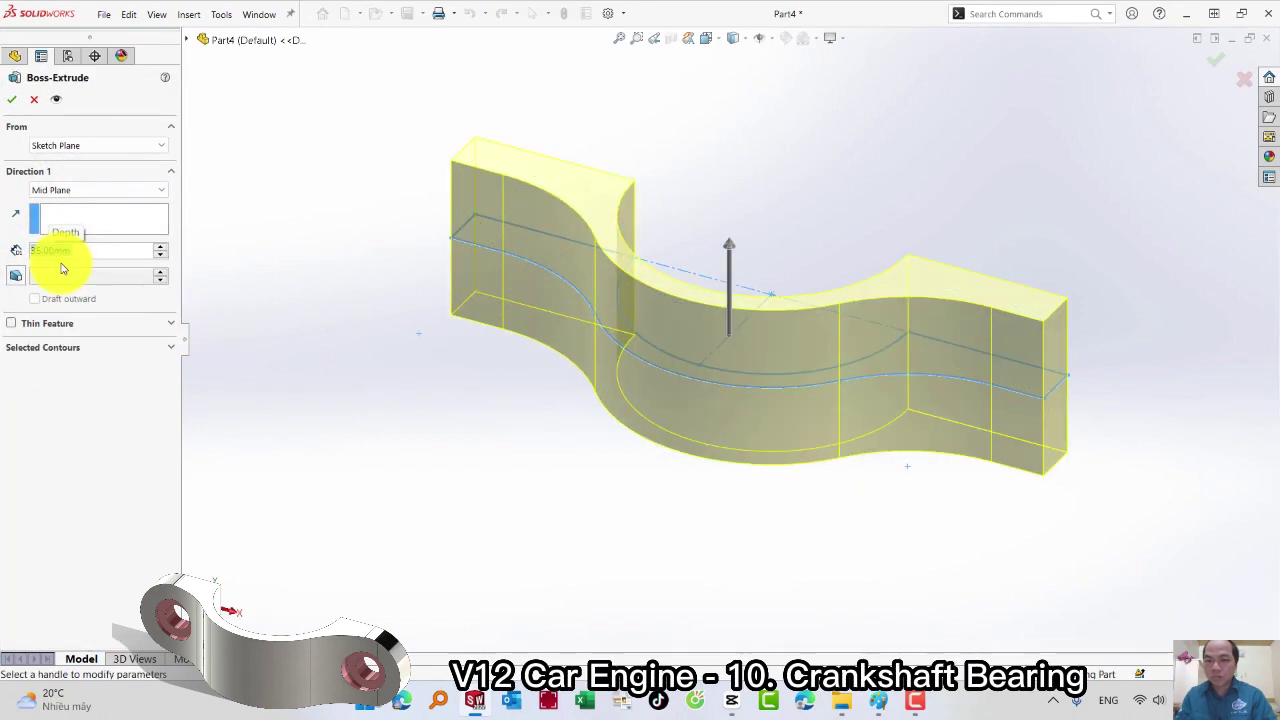
key(Return)
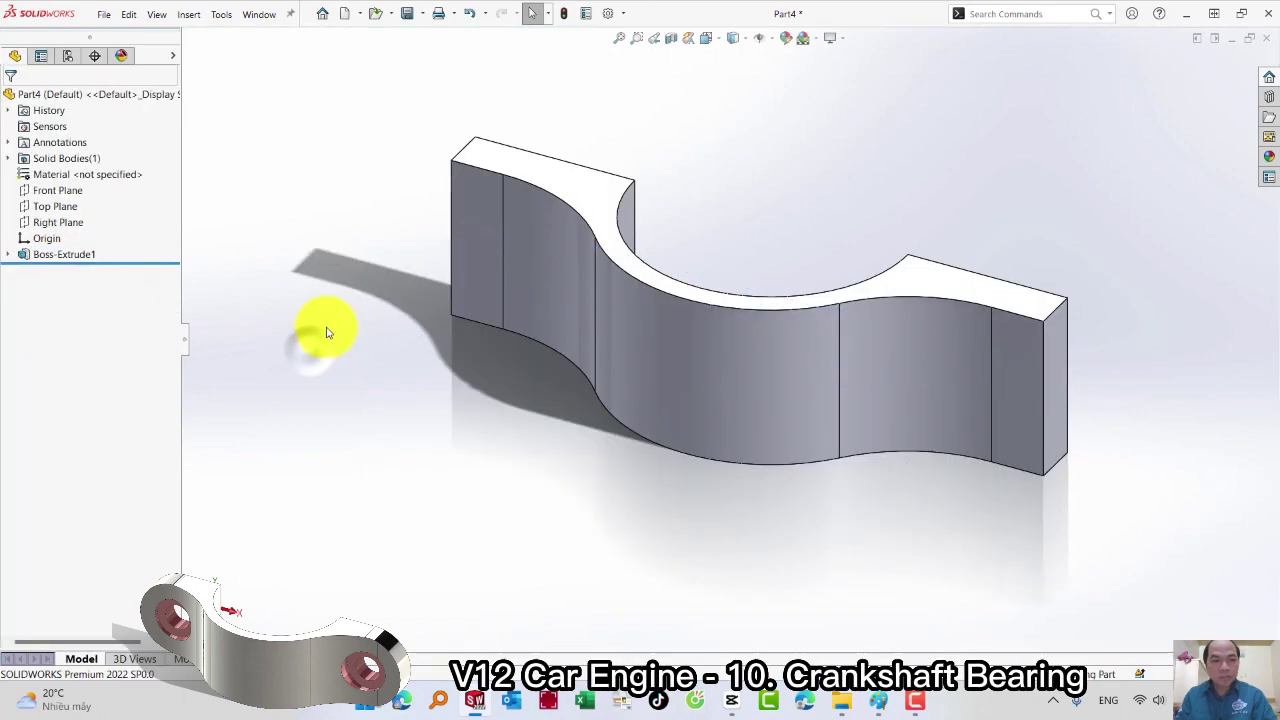
Show the profile sketch and start a new sketch on the right flange face
click(8, 254)
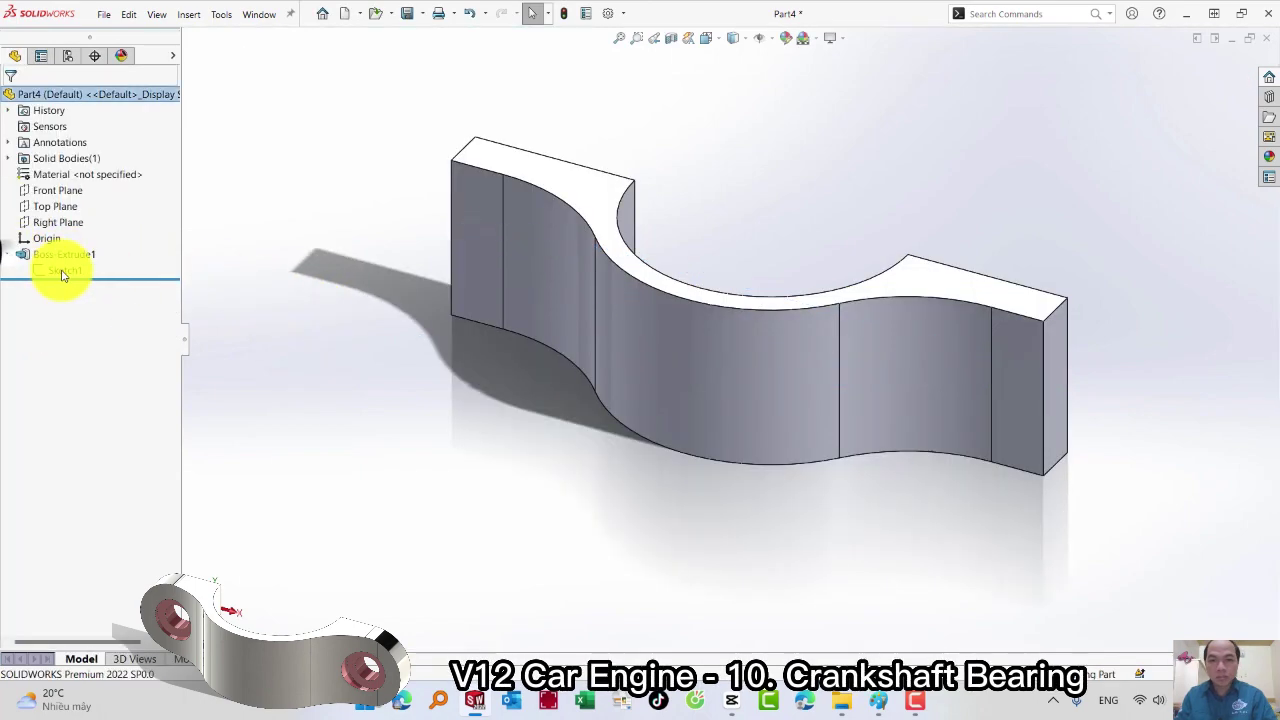
click(62, 270)
click(485, 437)
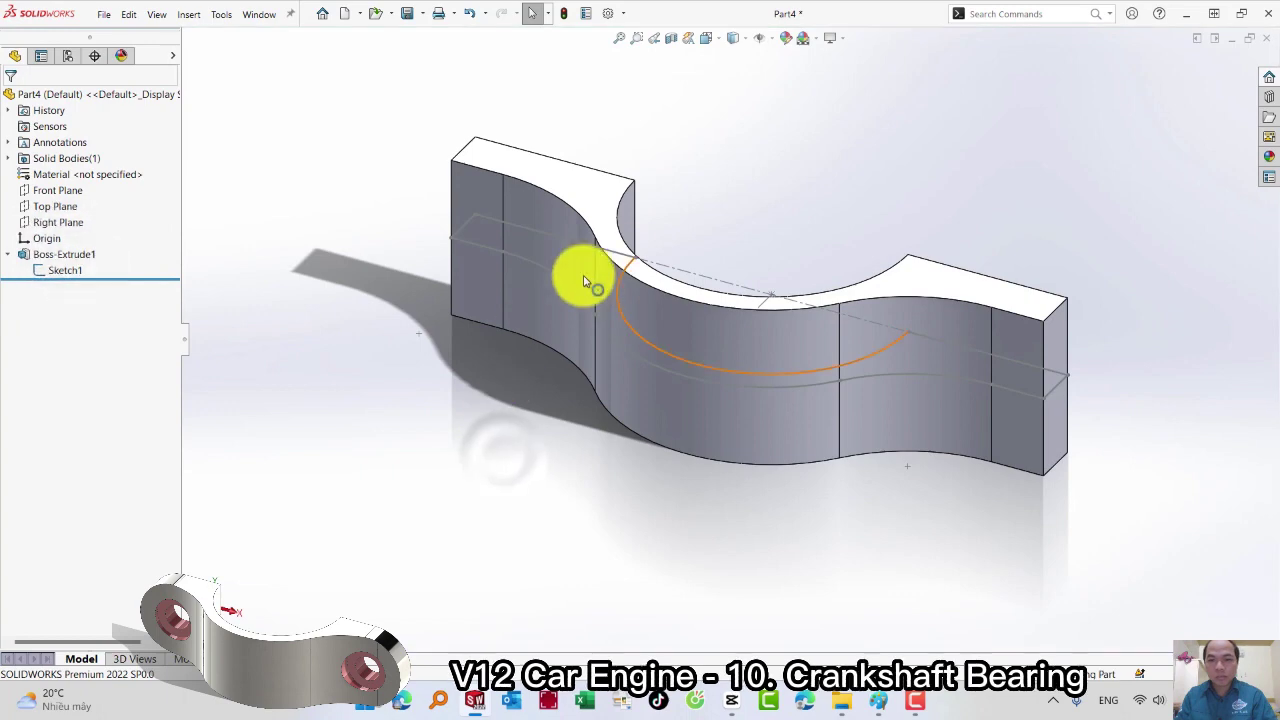
middle_drag(586, 277, 462, 321)
click(929, 271)
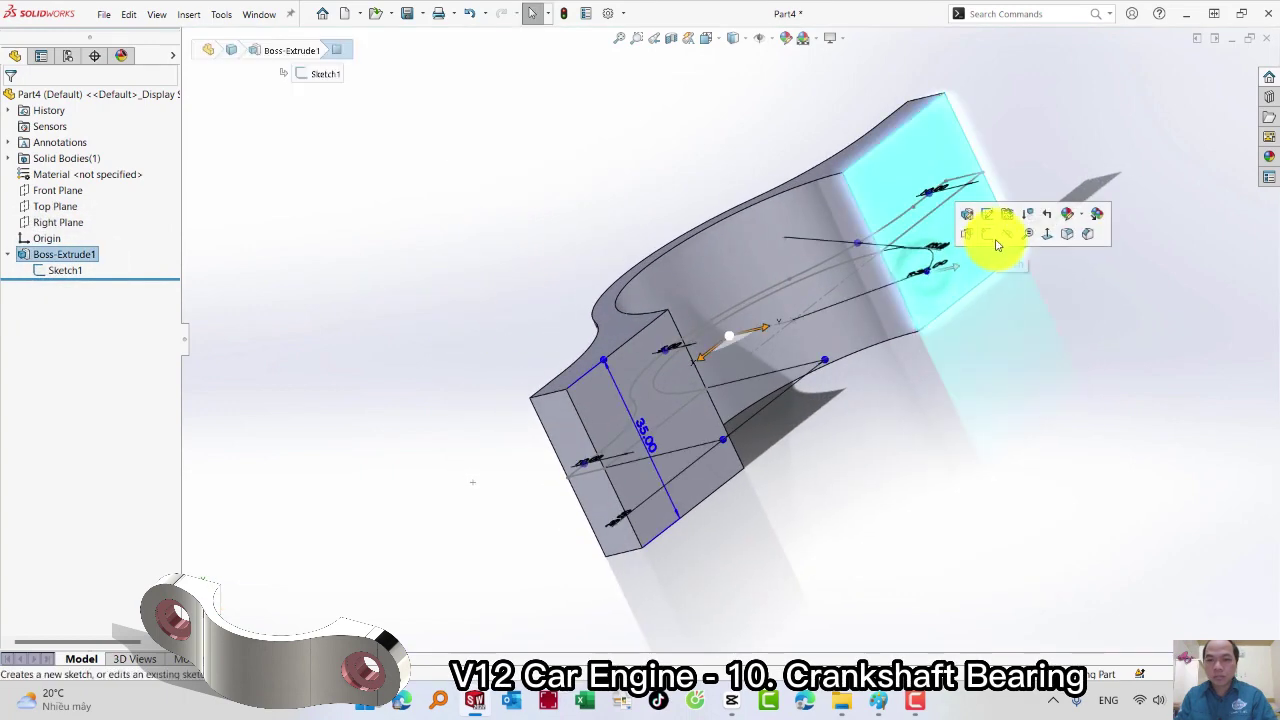
click(990, 236)
Draw a bolt-hole circle on each flange face
key(s)
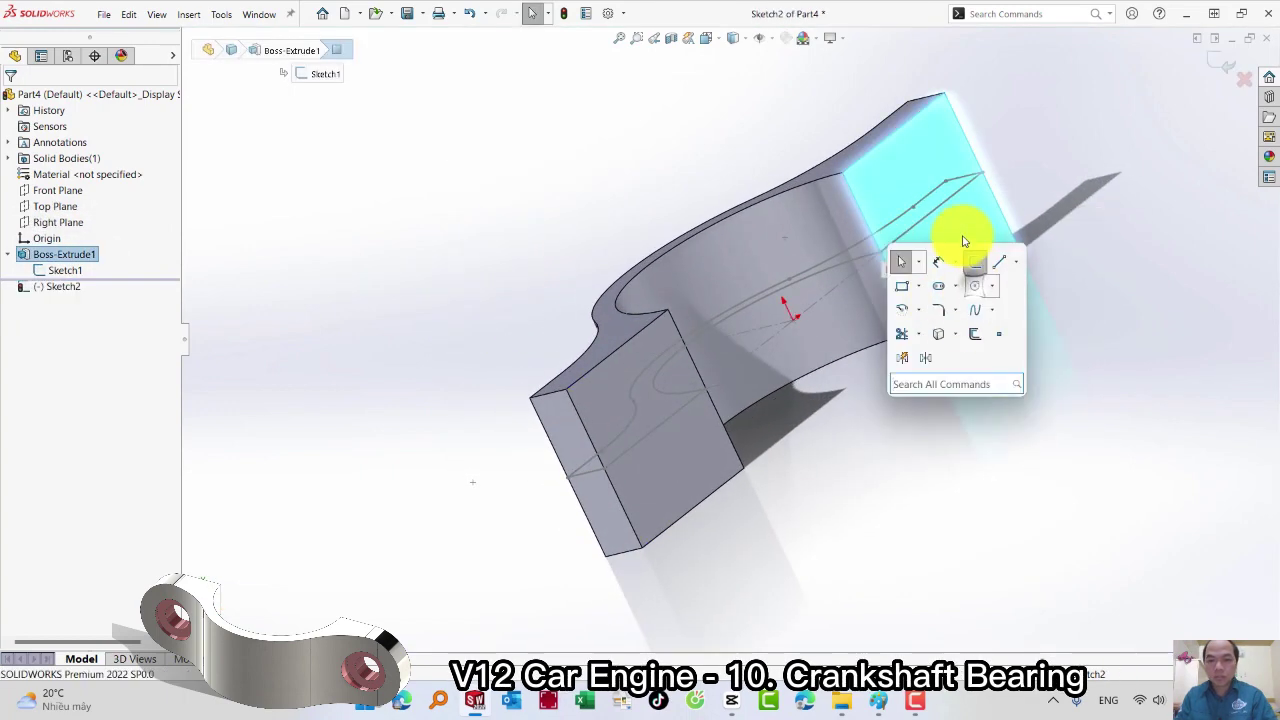
click(974, 285)
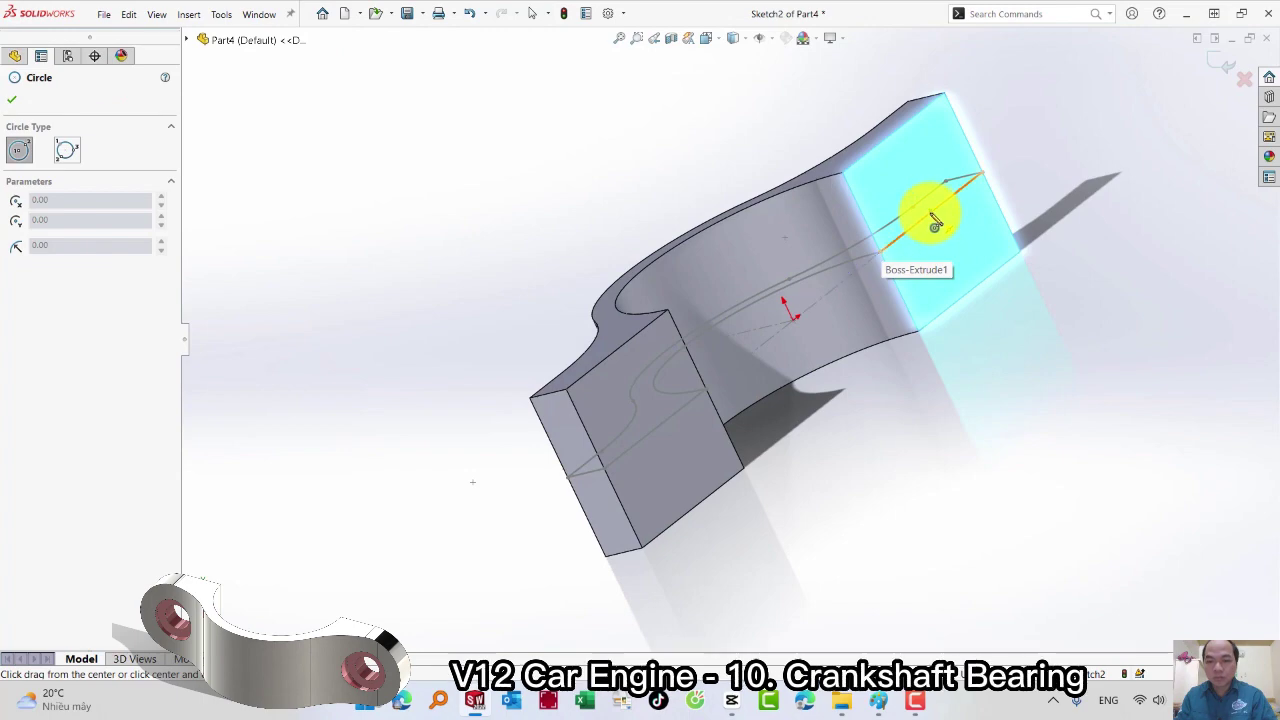
click(930, 213)
click(952, 237)
click(653, 427)
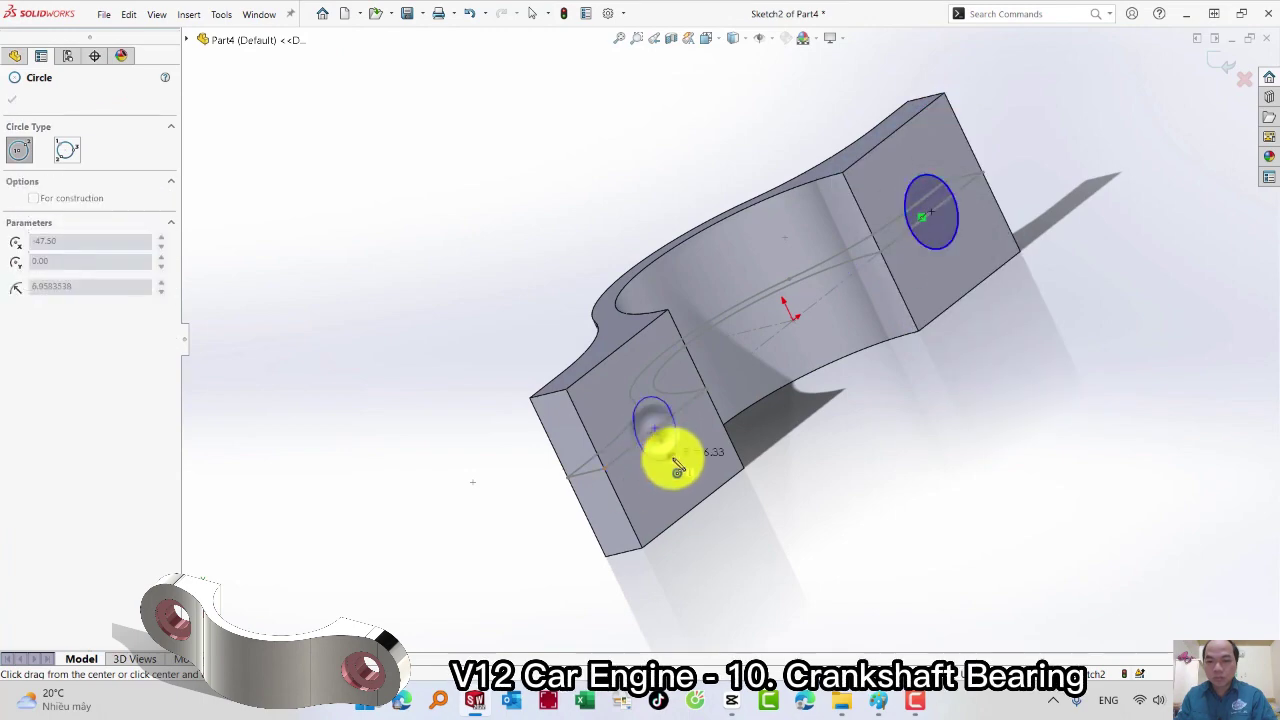
click(677, 468)
right_click(815, 480)
click(829, 490)
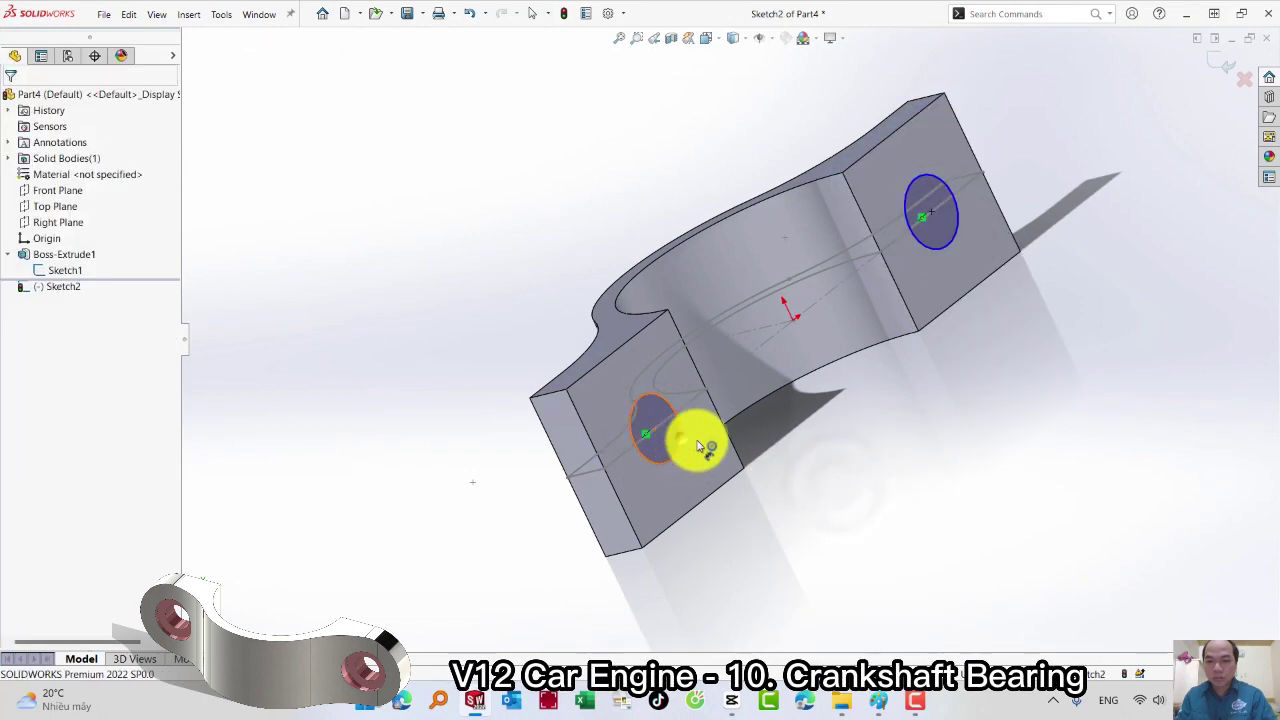
Dimension both bolt-hole circles to Ø12
click(700, 447)
click(829, 466)
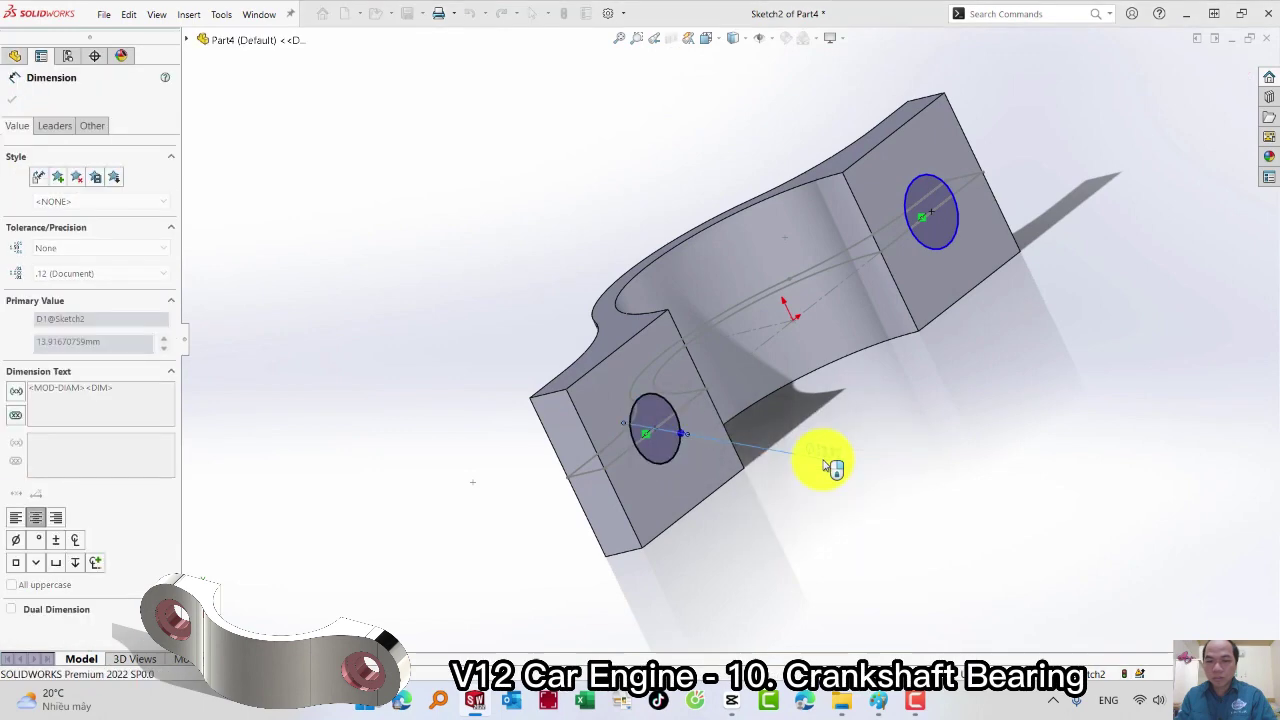
click(957, 214)
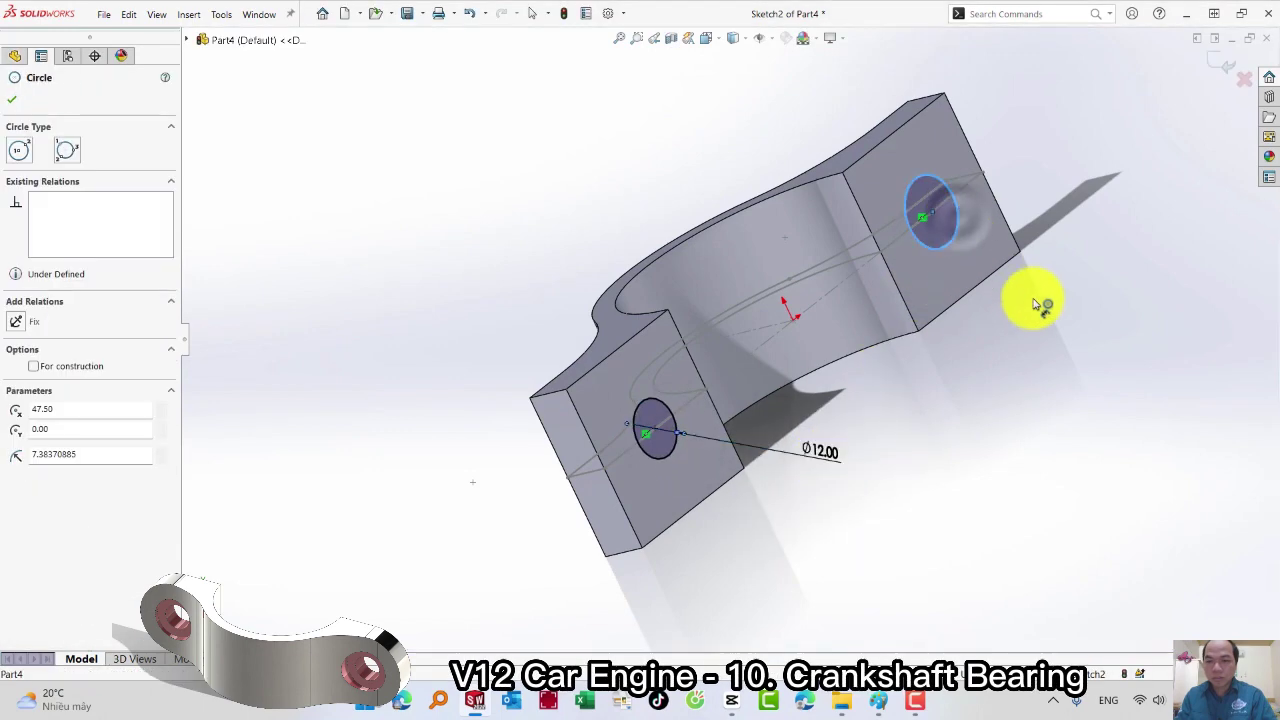
click(1040, 306)
text(12)
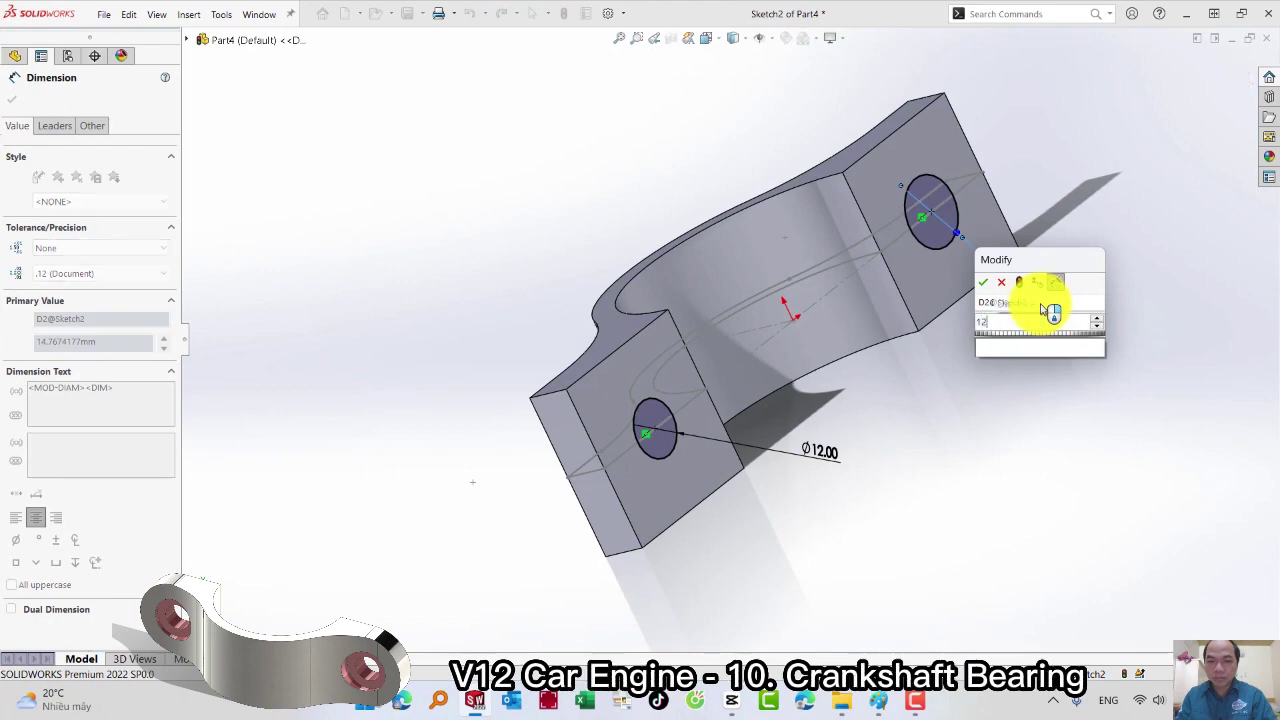
key(Return)
Cut the circles into the flanges with a Blind extruded cut
key(s)
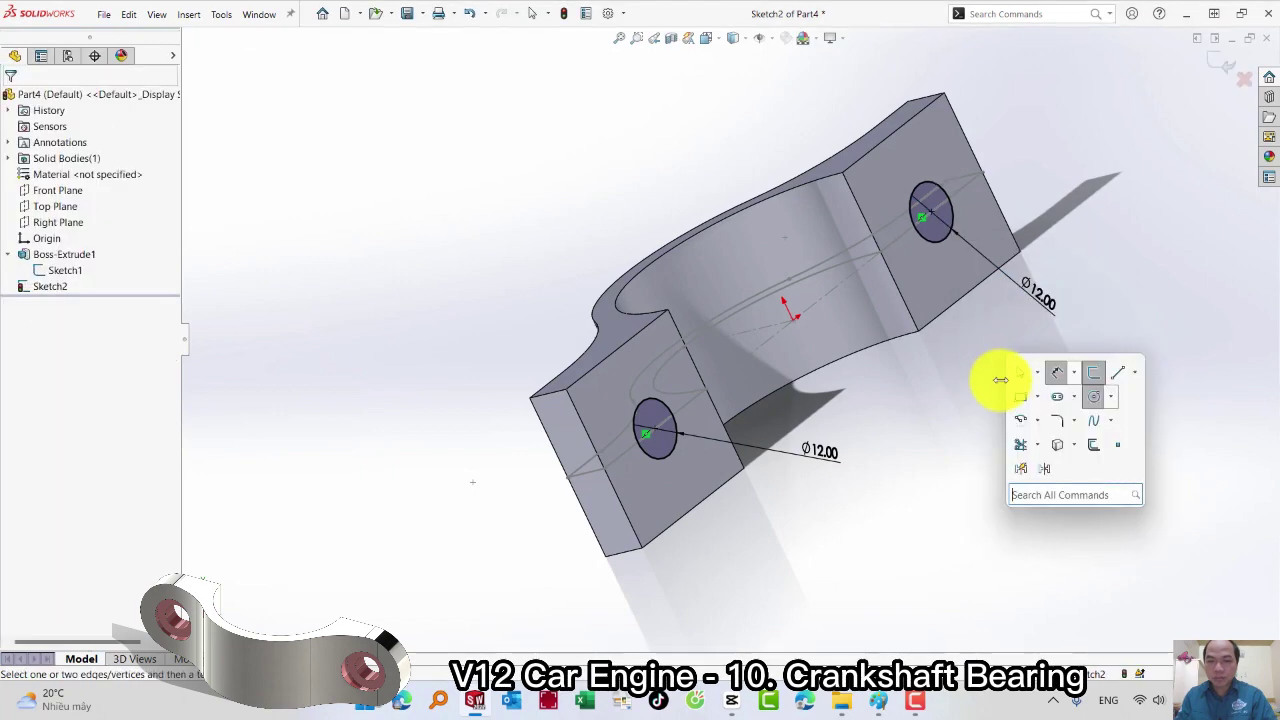
click(1091, 377)
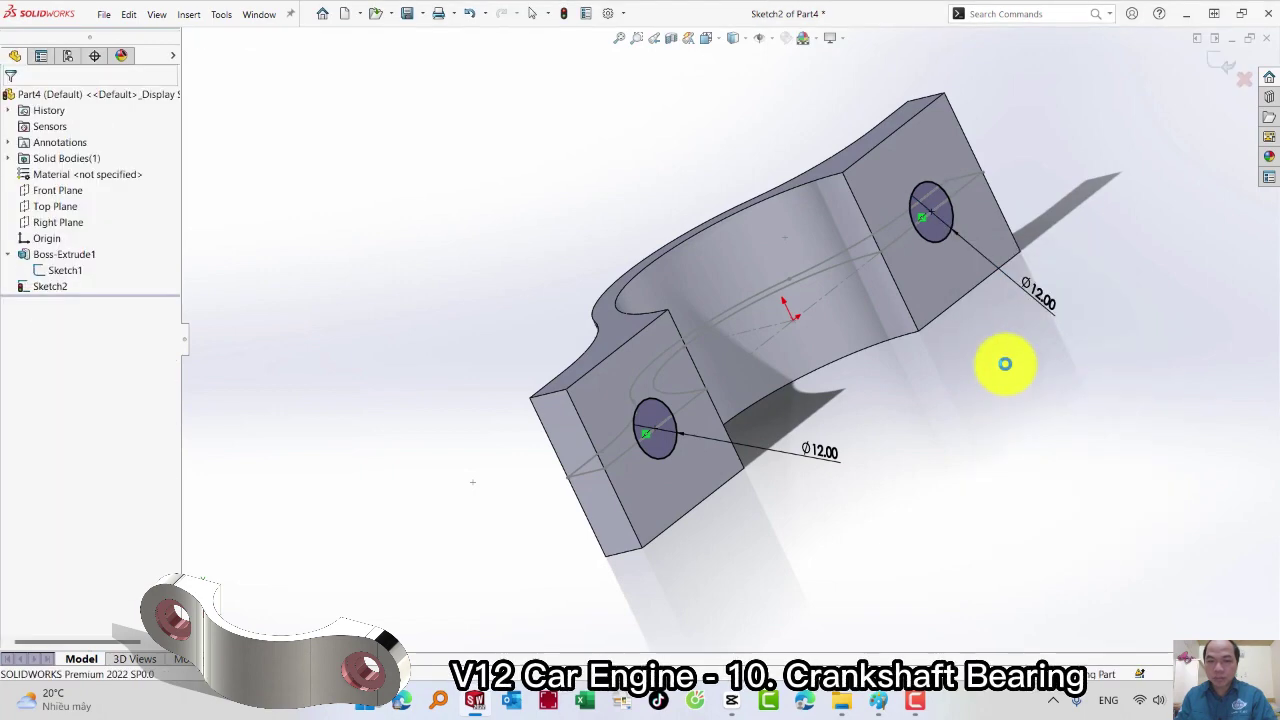
key(ctrl+b)
key(s)
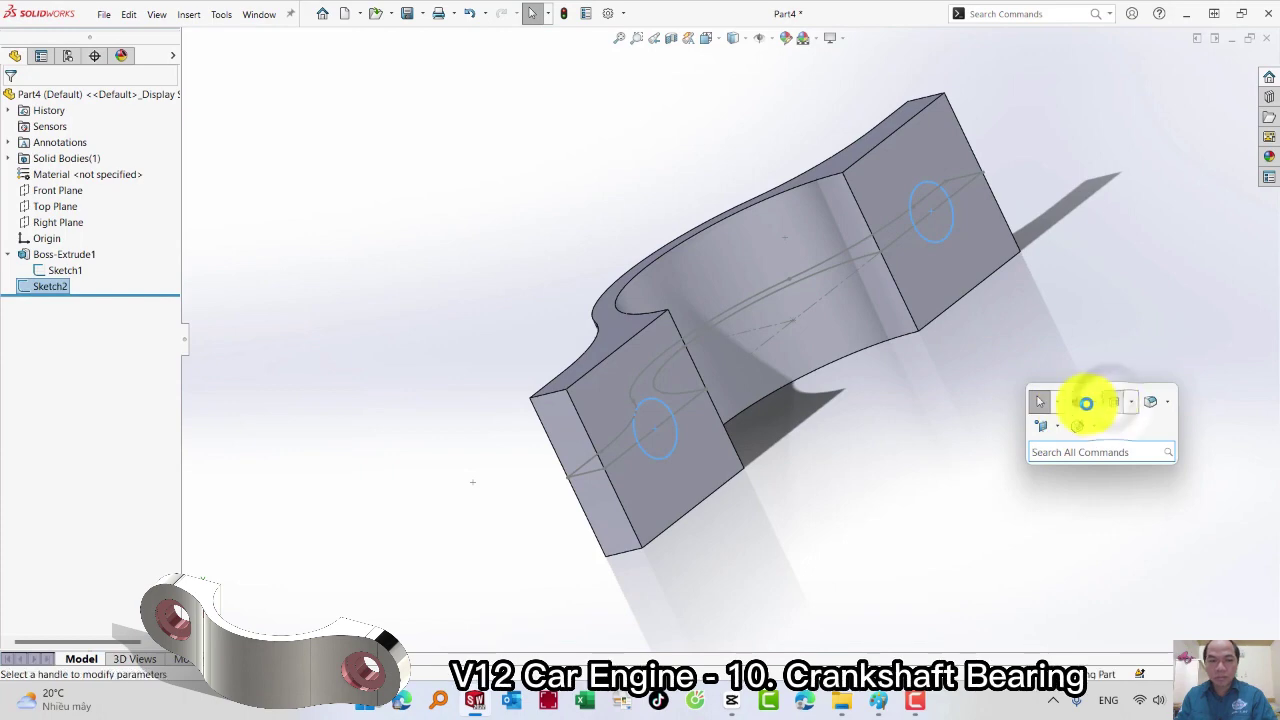
click(1085, 403)
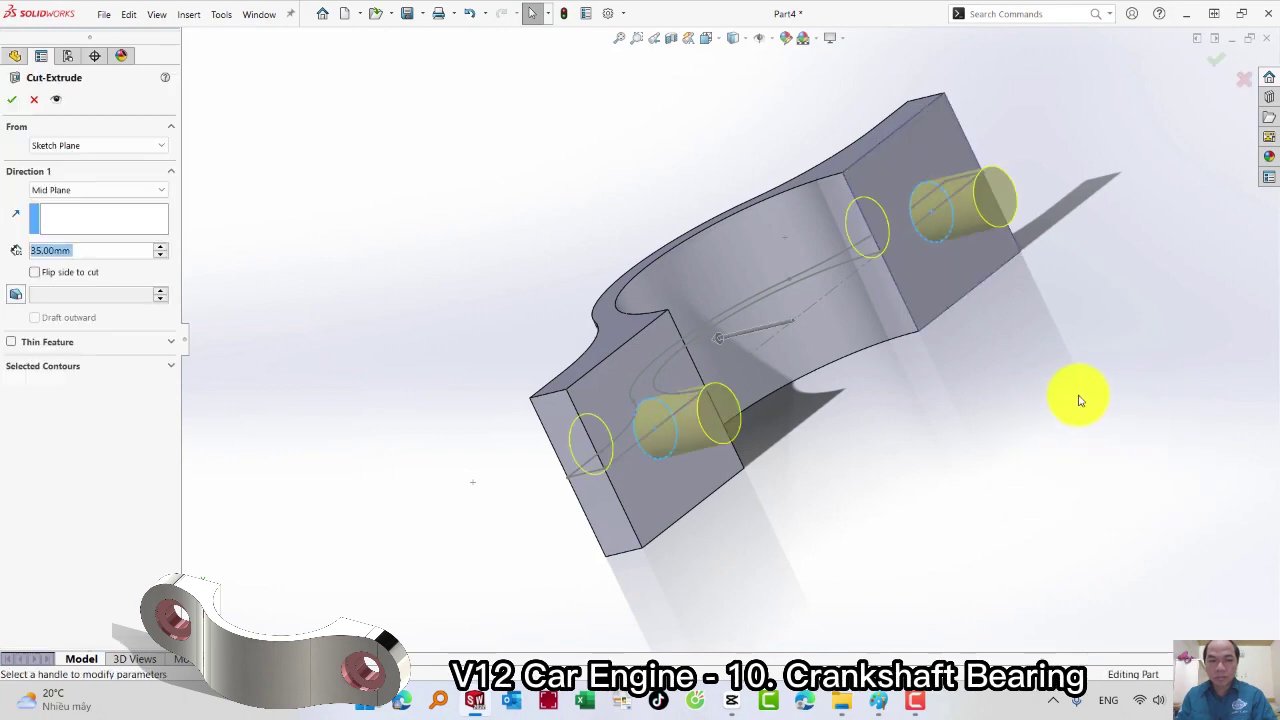
click(79, 194)
click(76, 200)
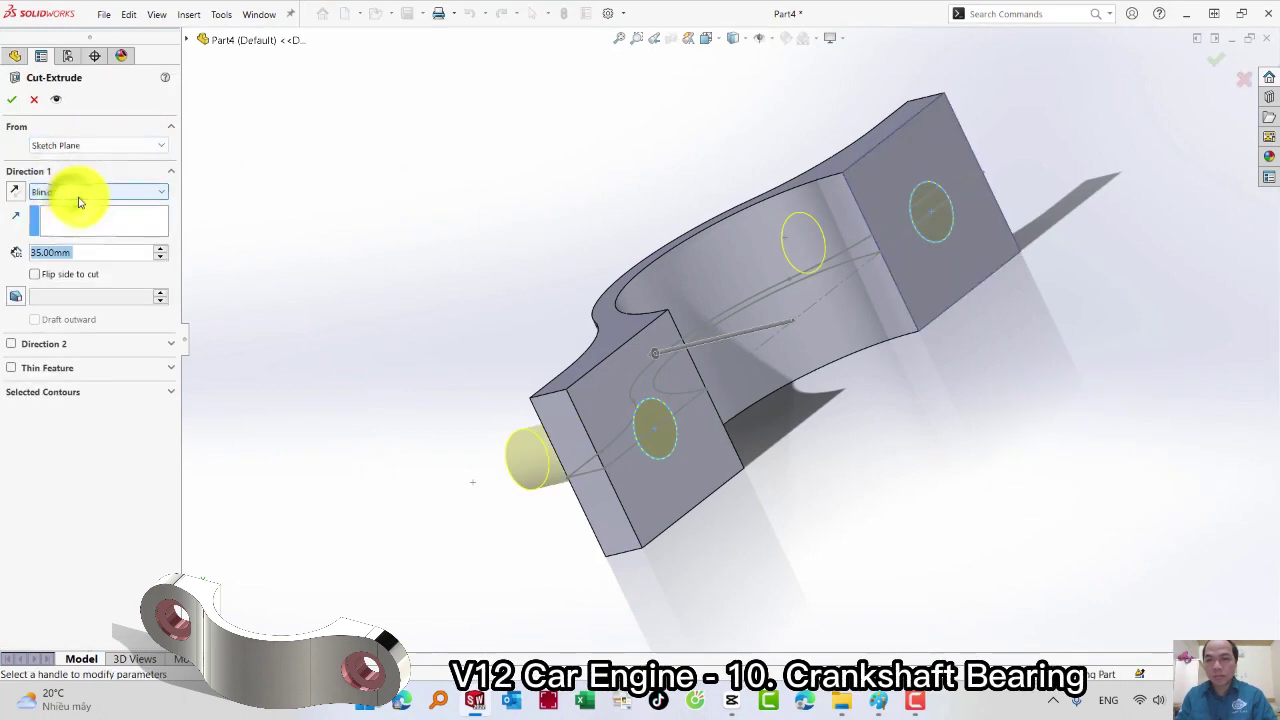
key(Return)
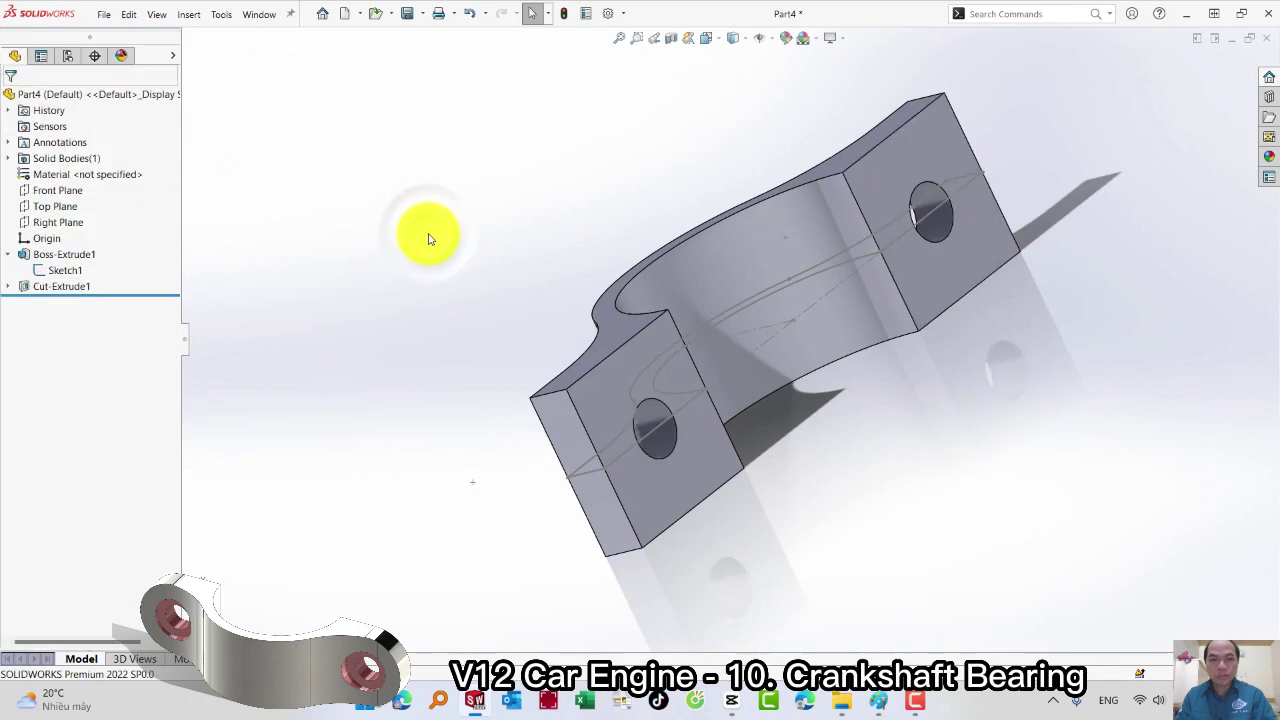
Start a sketch on the side face and draw a small circle on the bore edge
click(708, 442)
click(749, 398)
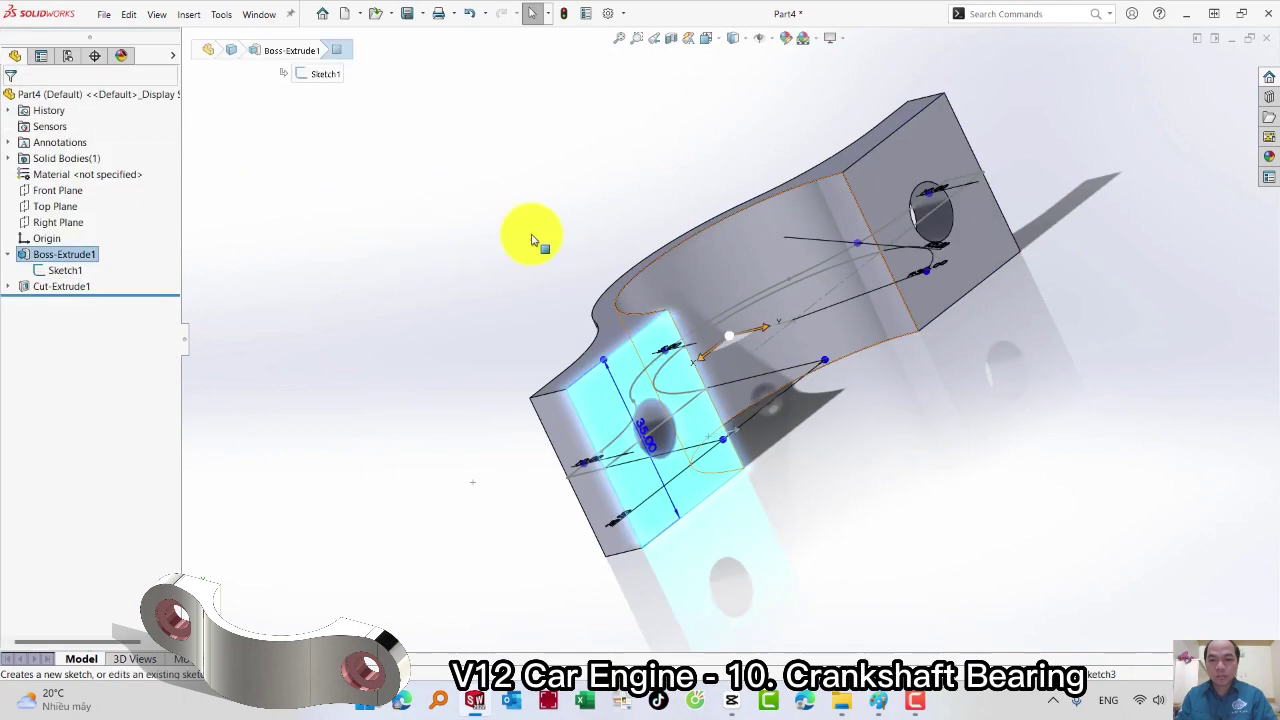
key(s)
click(563, 258)
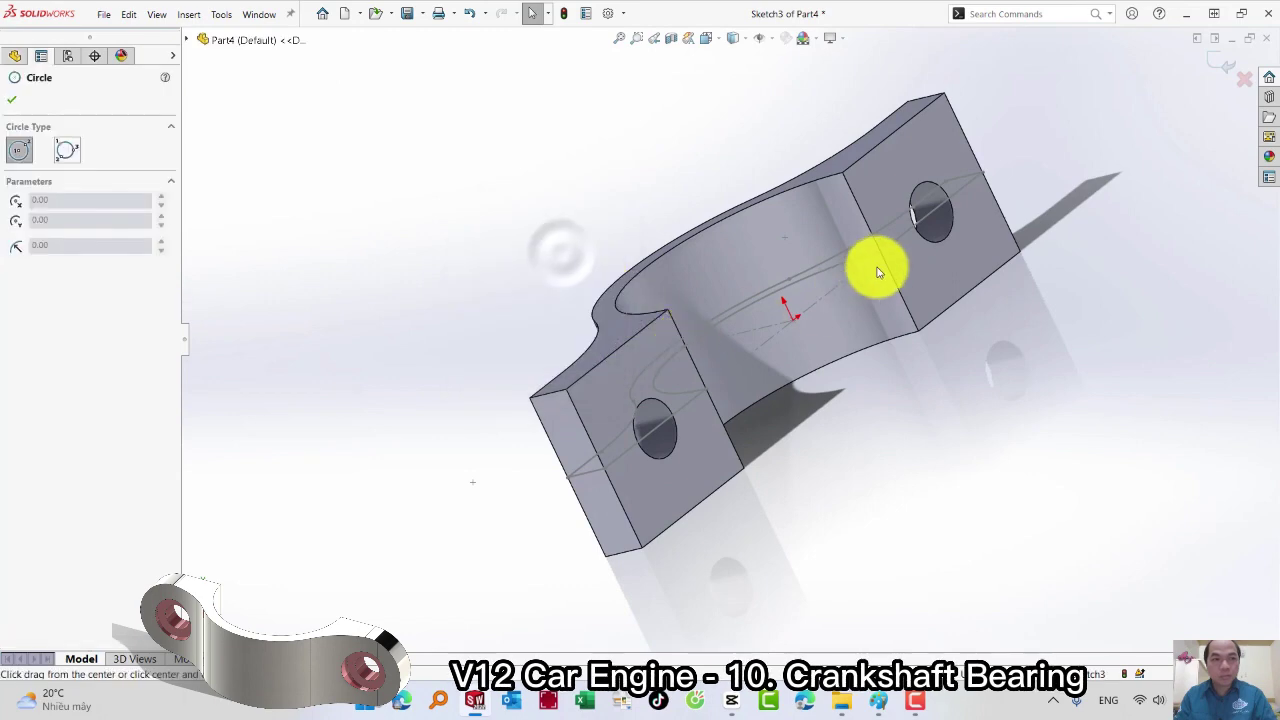
click(880, 252)
click(897, 262)
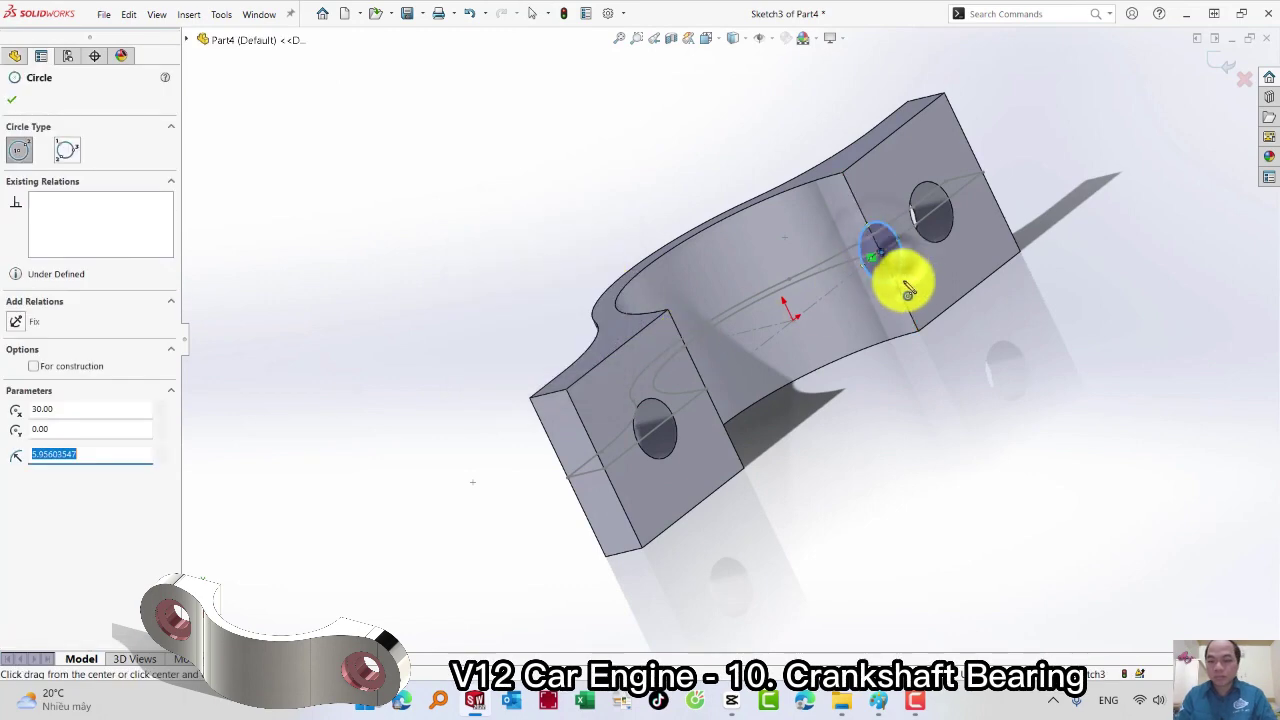
key(Escape)
Dimension the small circle to Ø4
click(898, 258)
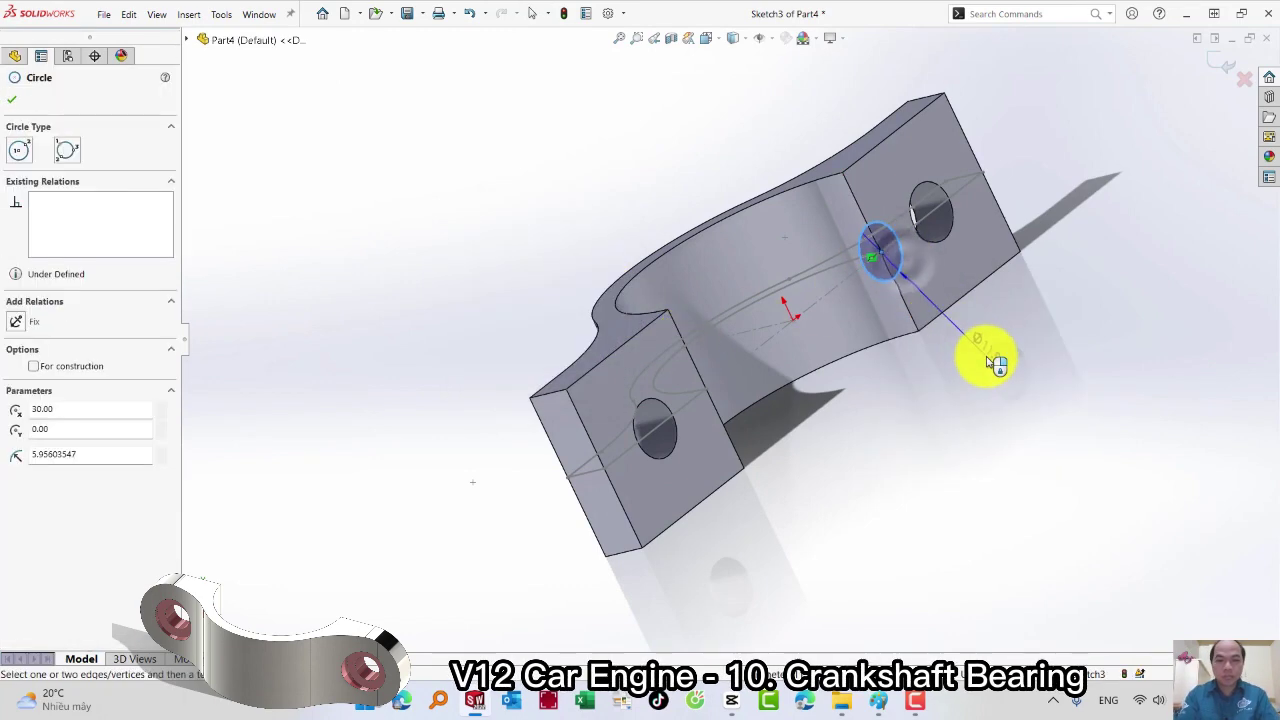
key(d)
click(995, 362)
text(4)
key(Return)
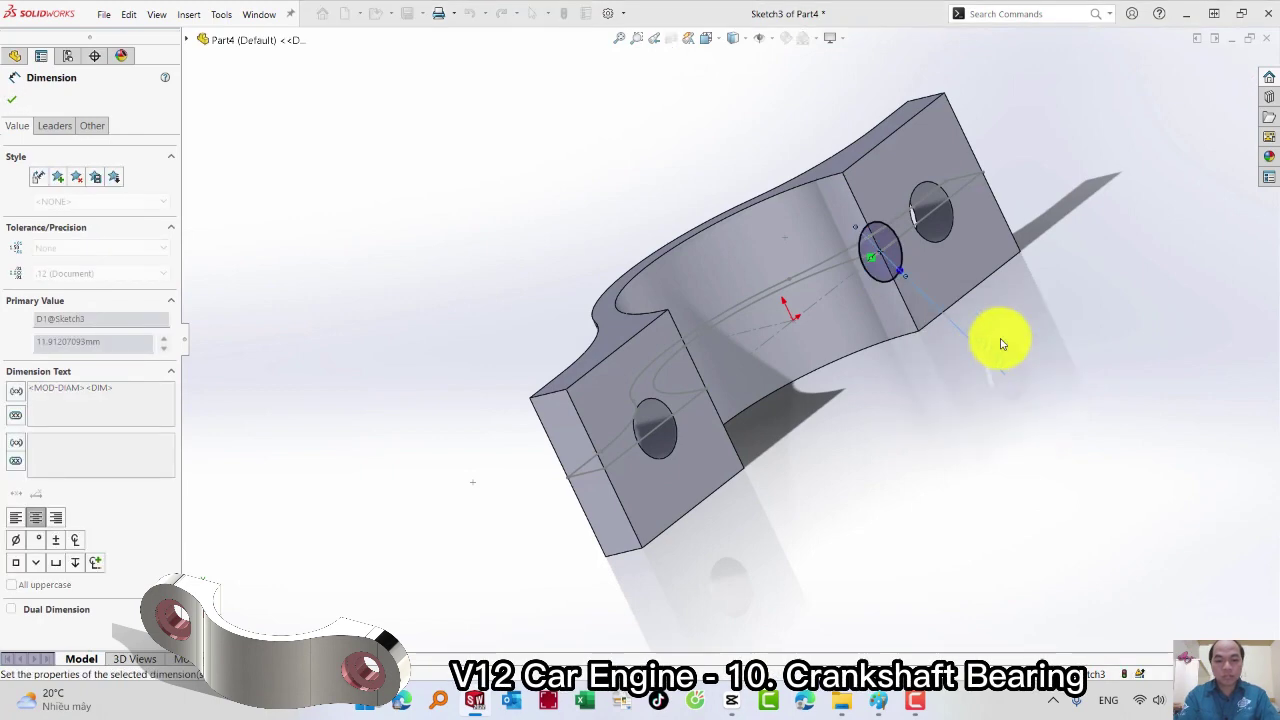
key(Escape)
Draw a vertical construction line down from the origin as the revolve axis
key(s)
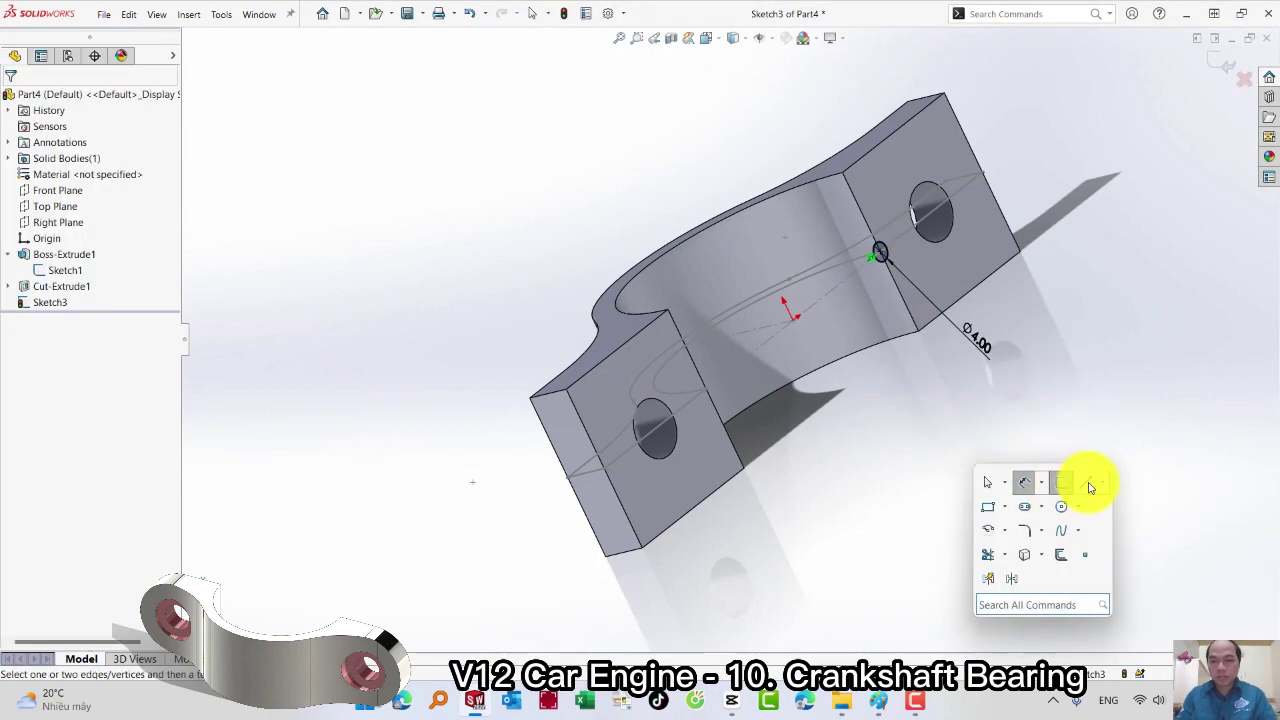
click(1086, 480)
click(70, 277)
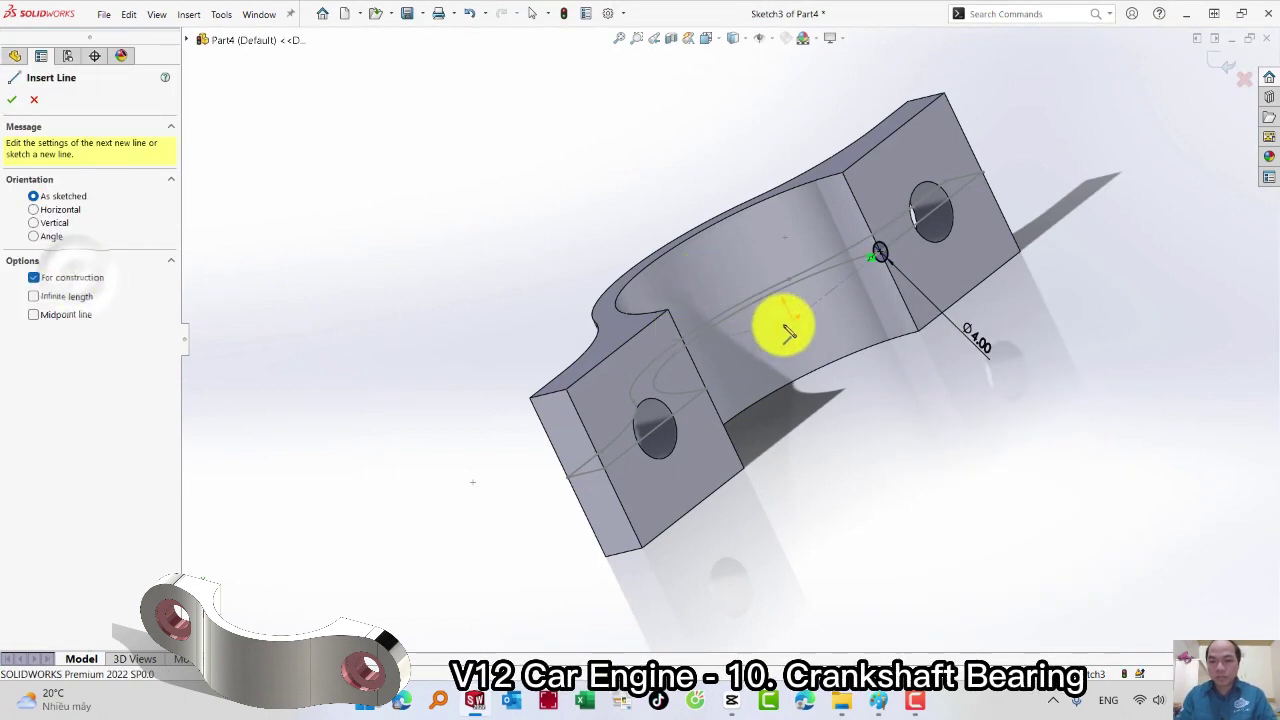
click(790, 316)
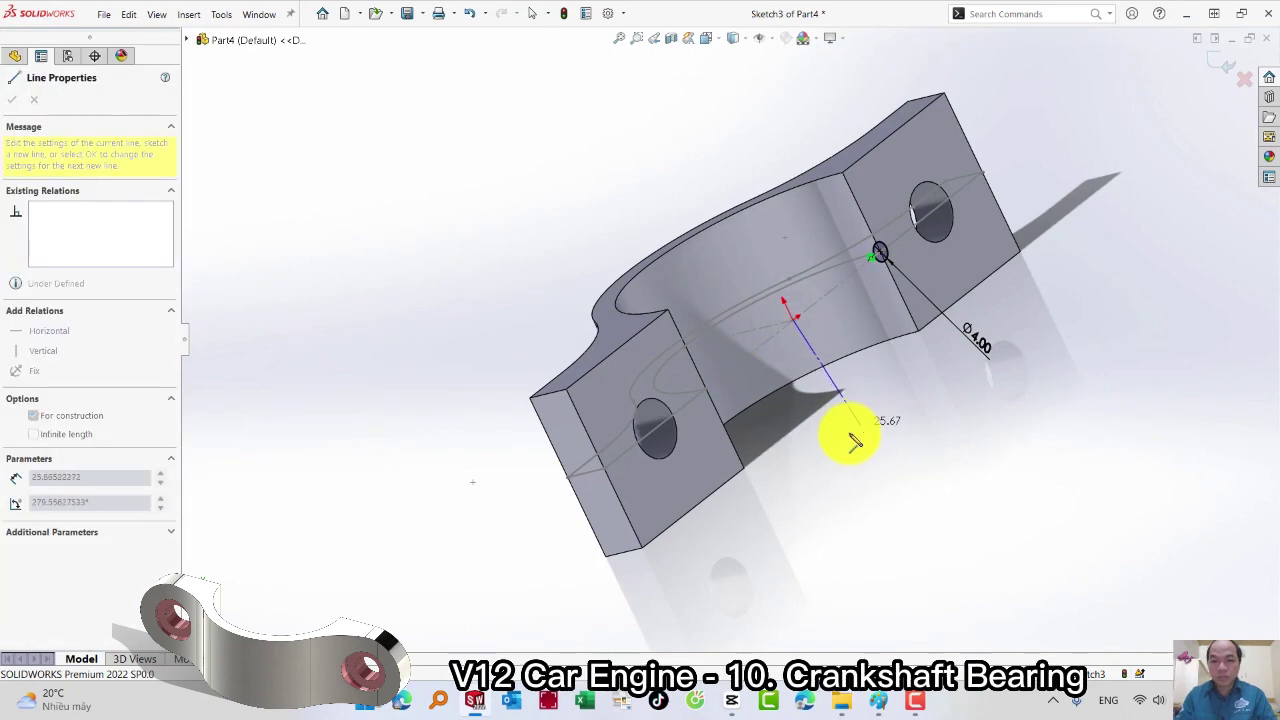
click(848, 435)
Revolve-cut the Ø4 circle 360° about the construction line, then hide Sketch1
key(Escape)
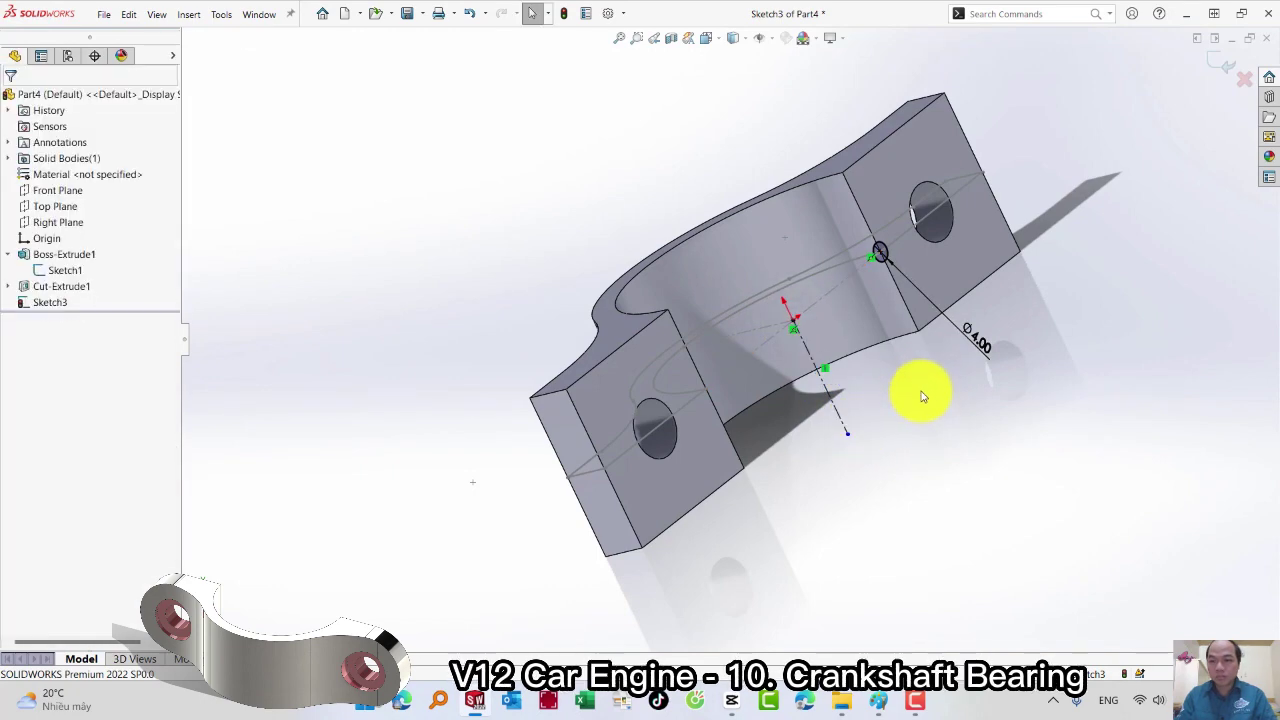
right_click(922, 395)
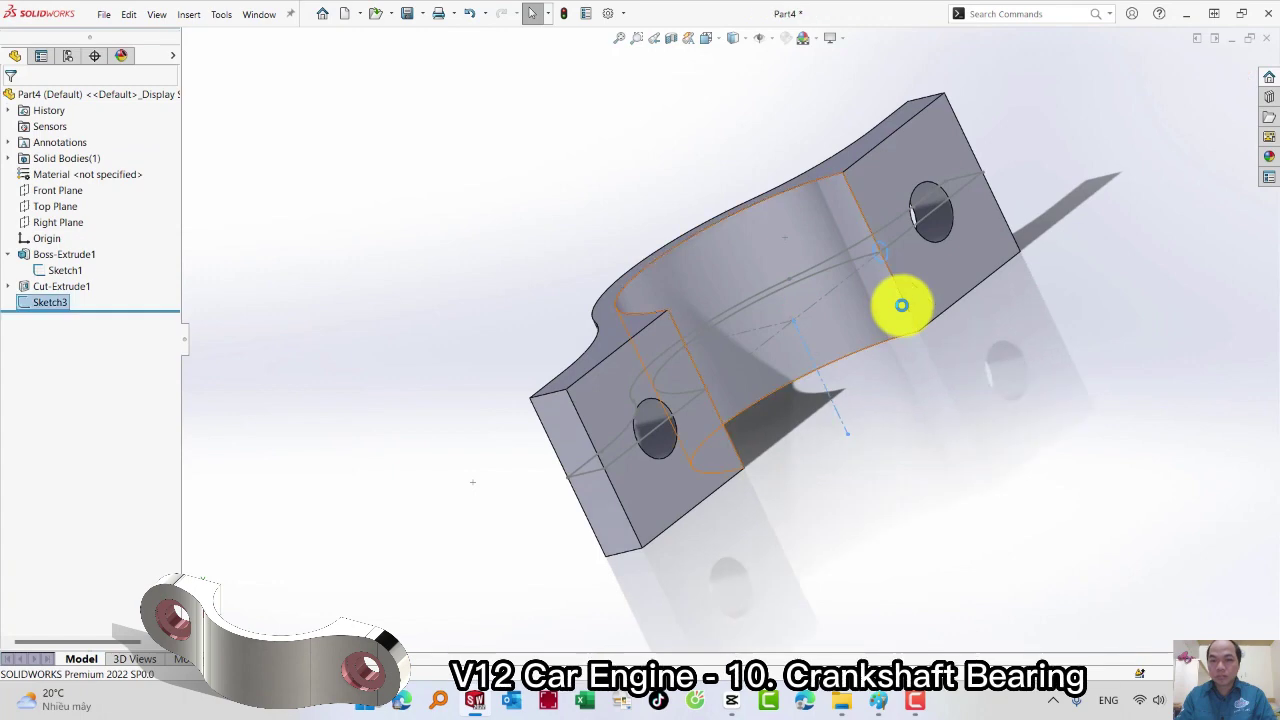
key(s)
click(1012, 332)
click(1017, 368)
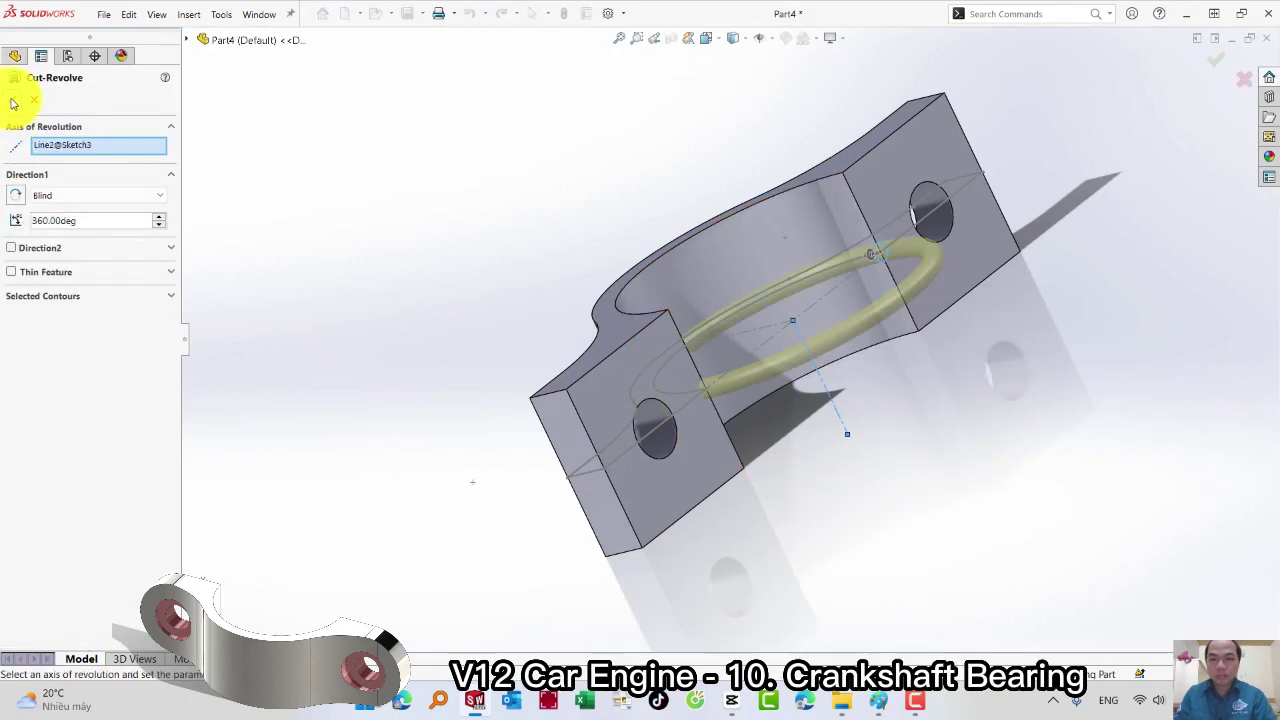
click(14, 100)
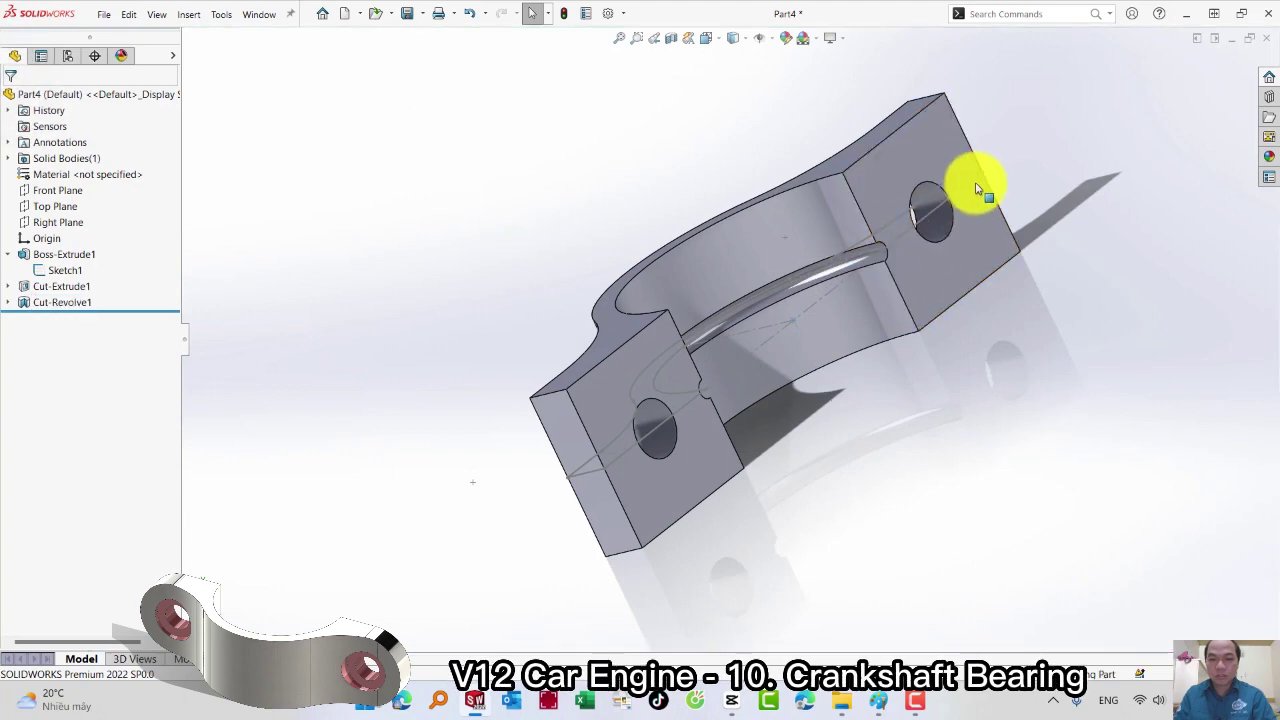
click(683, 413)
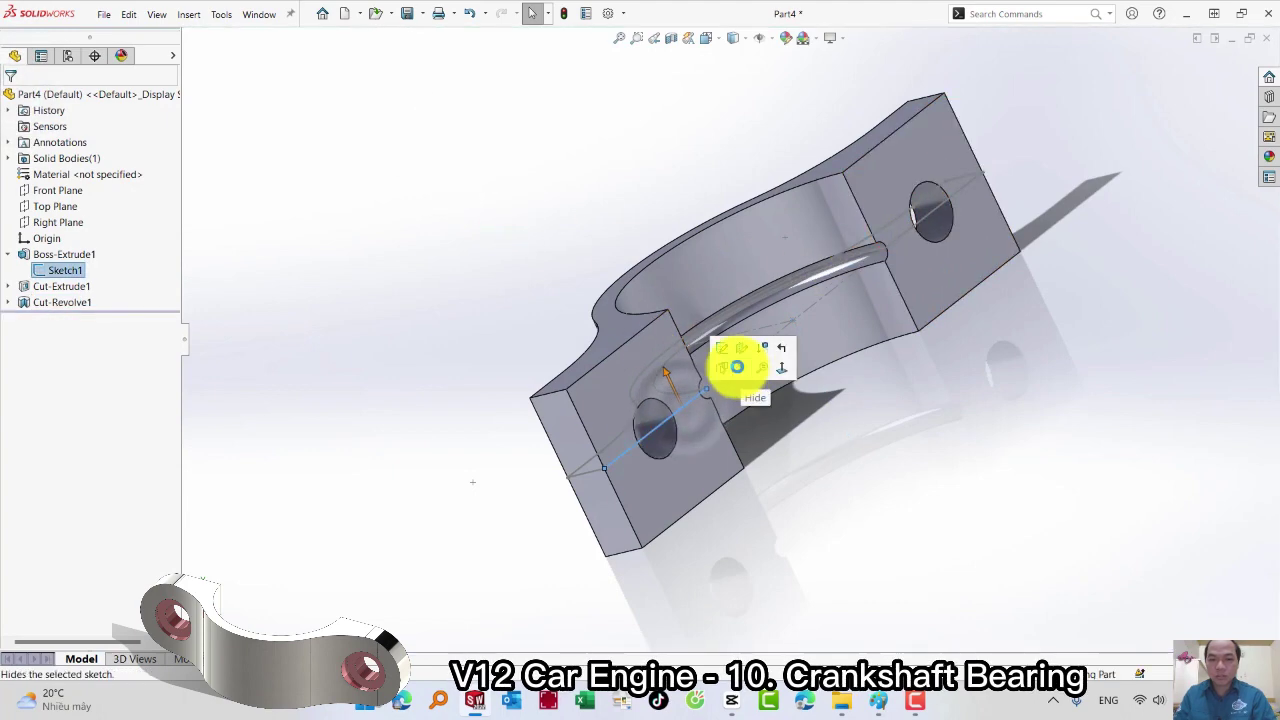
click(478, 267)
Add a full round fillet (Fillet1) to the first flange using its top, end, and bottom faces
key(s)
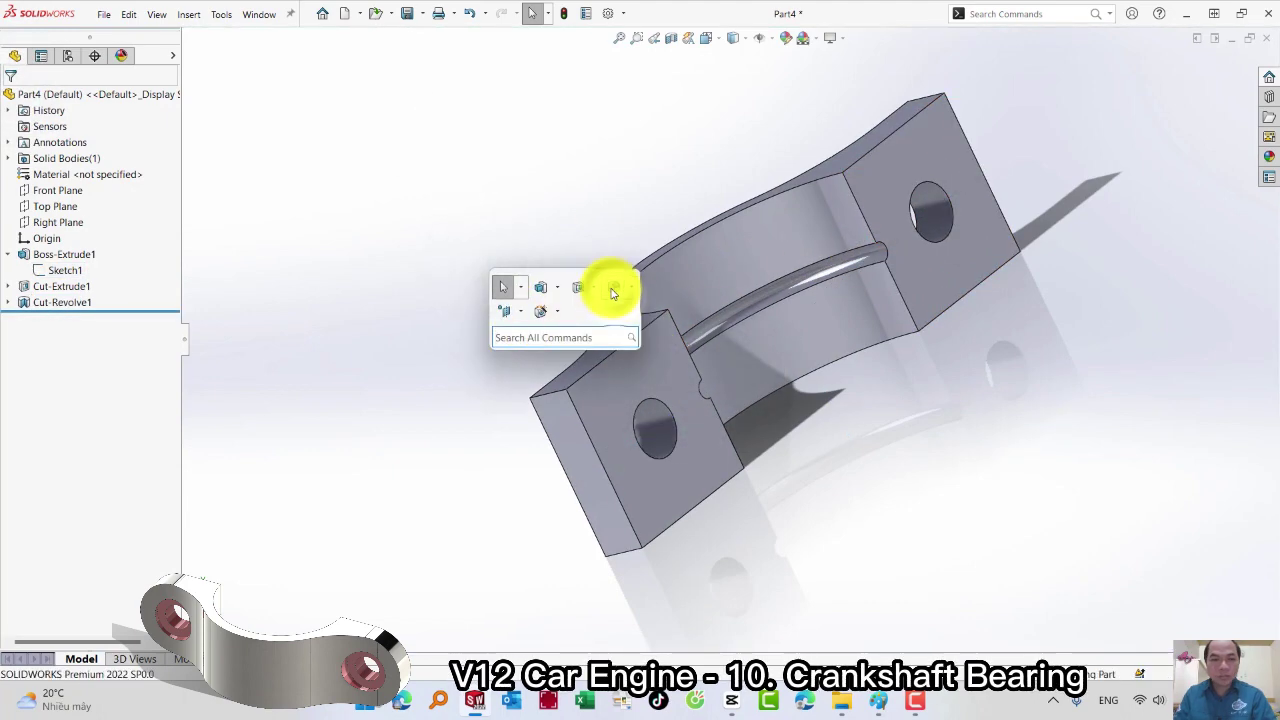
click(613, 289)
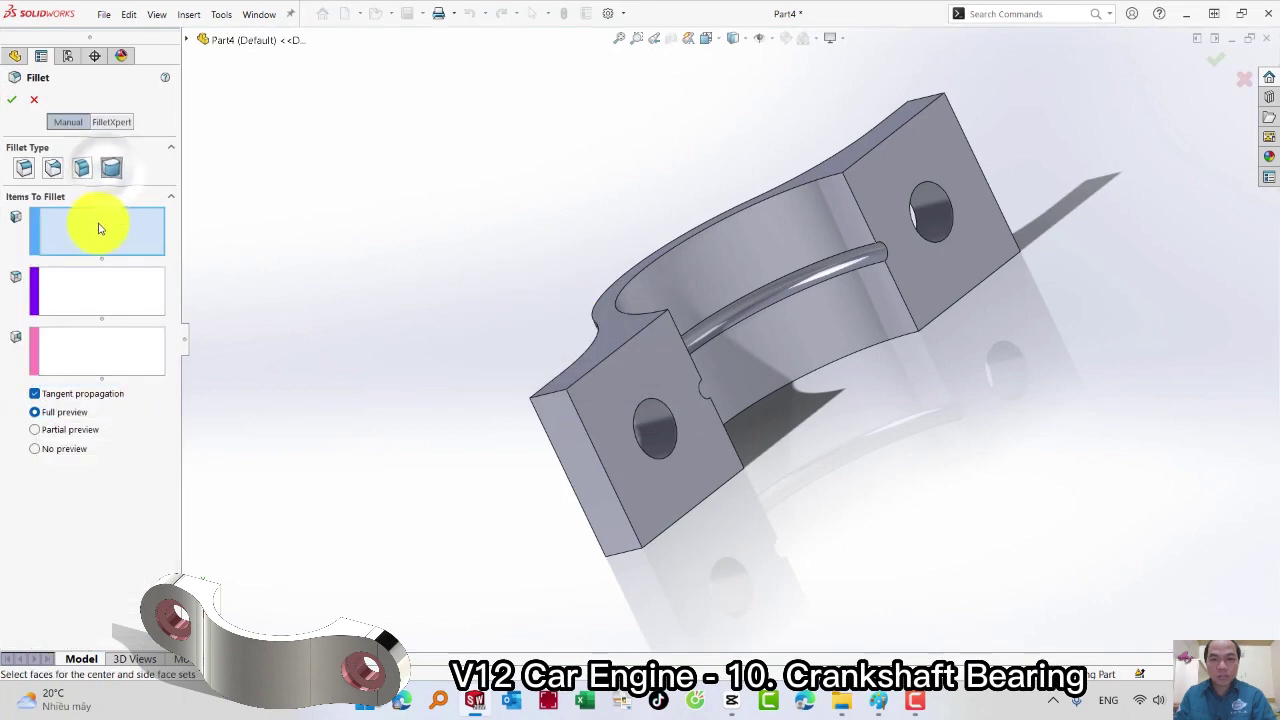
click(620, 338)
click(114, 291)
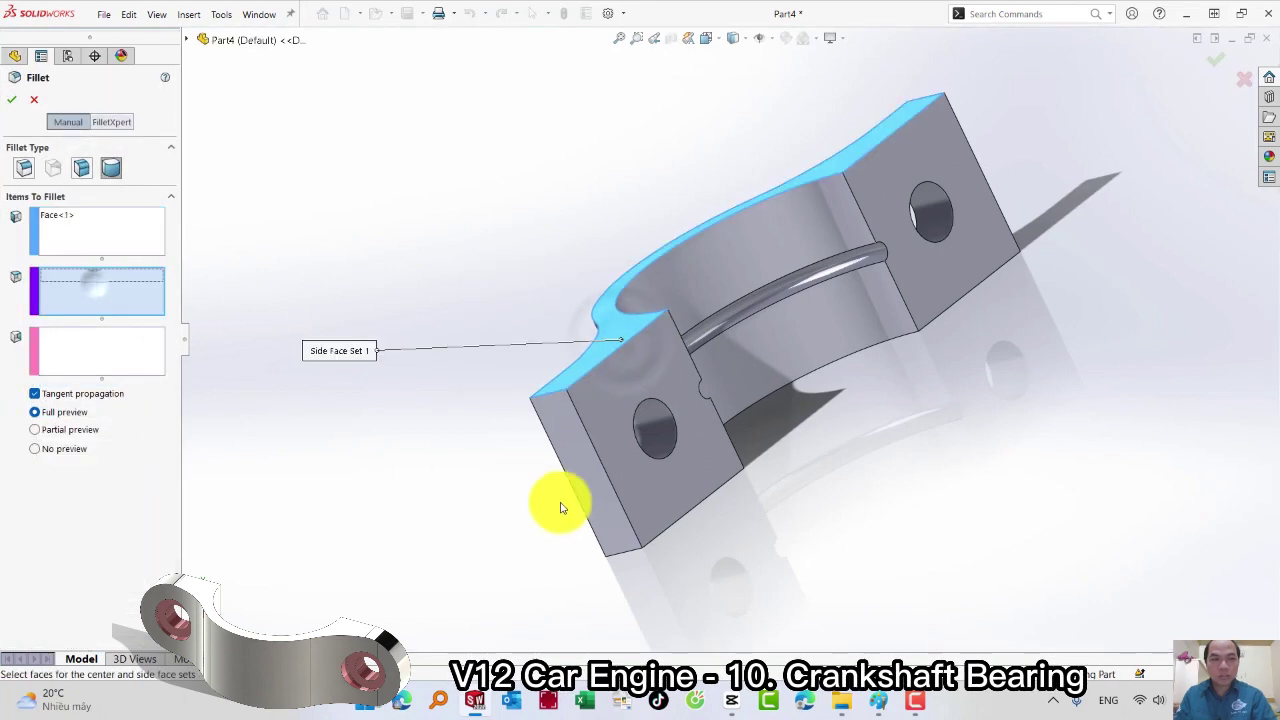
click(648, 515)
middle_drag(648, 515, 651, 390)
click(130, 364)
click(558, 374)
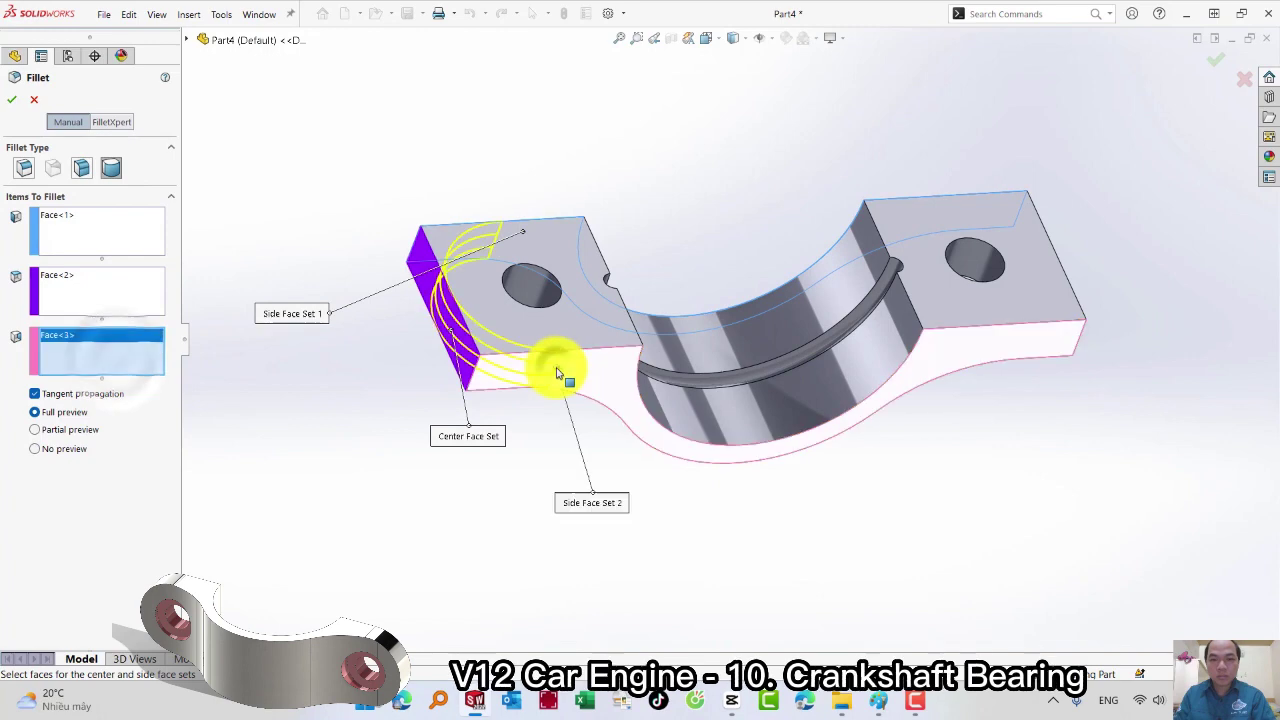
right_click(567, 375)
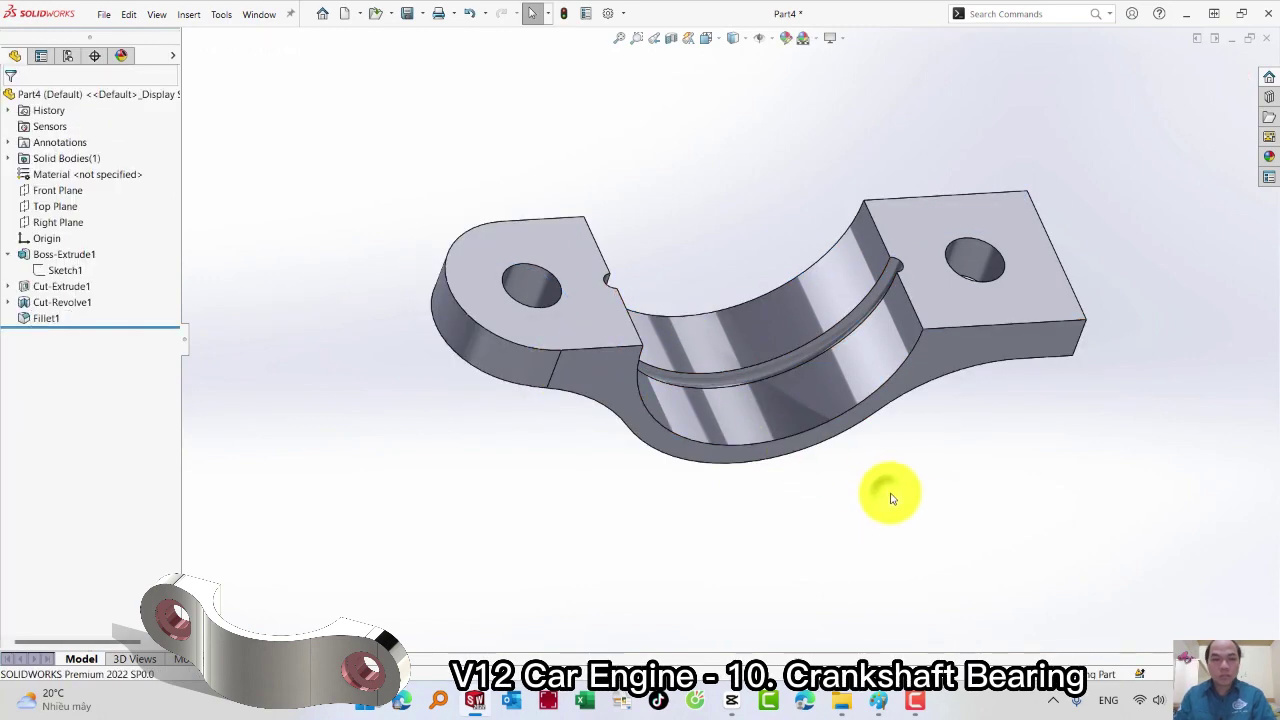
Add a second full round fillet (Fillet2) across the other flange's side and center faces
key(s)
click(1018, 515)
key(Return)
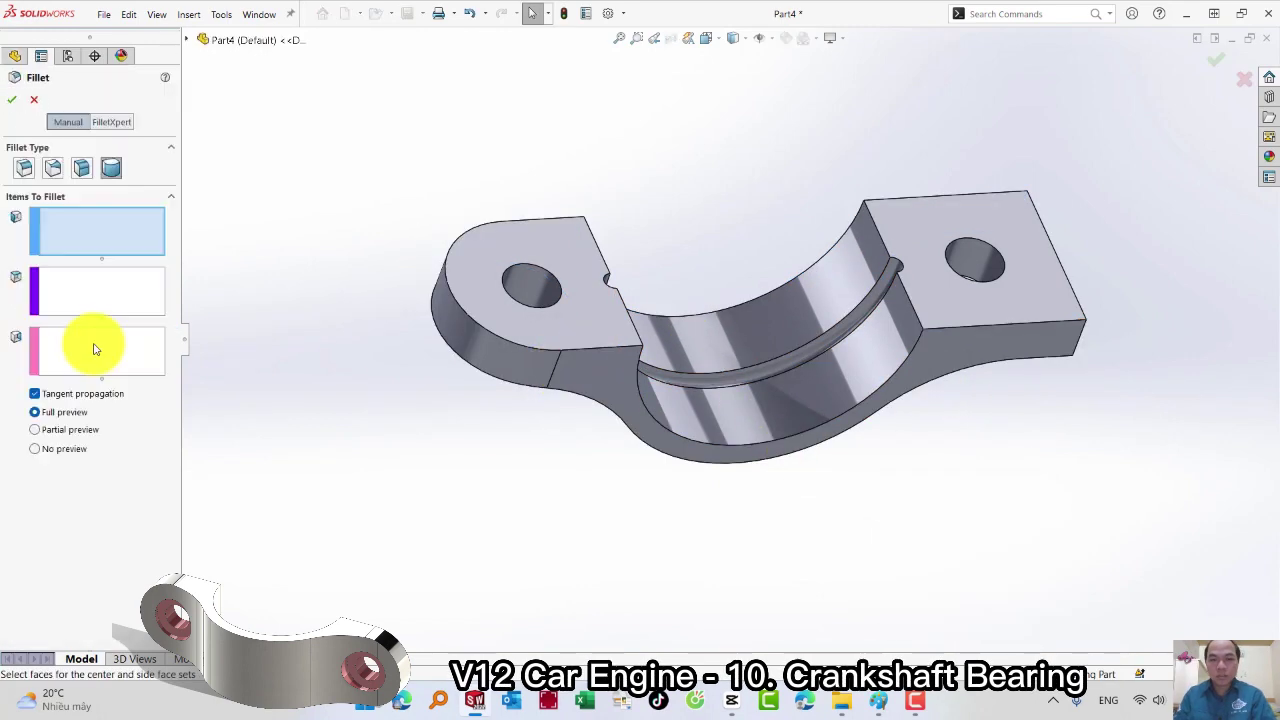
click(945, 350)
click(127, 291)
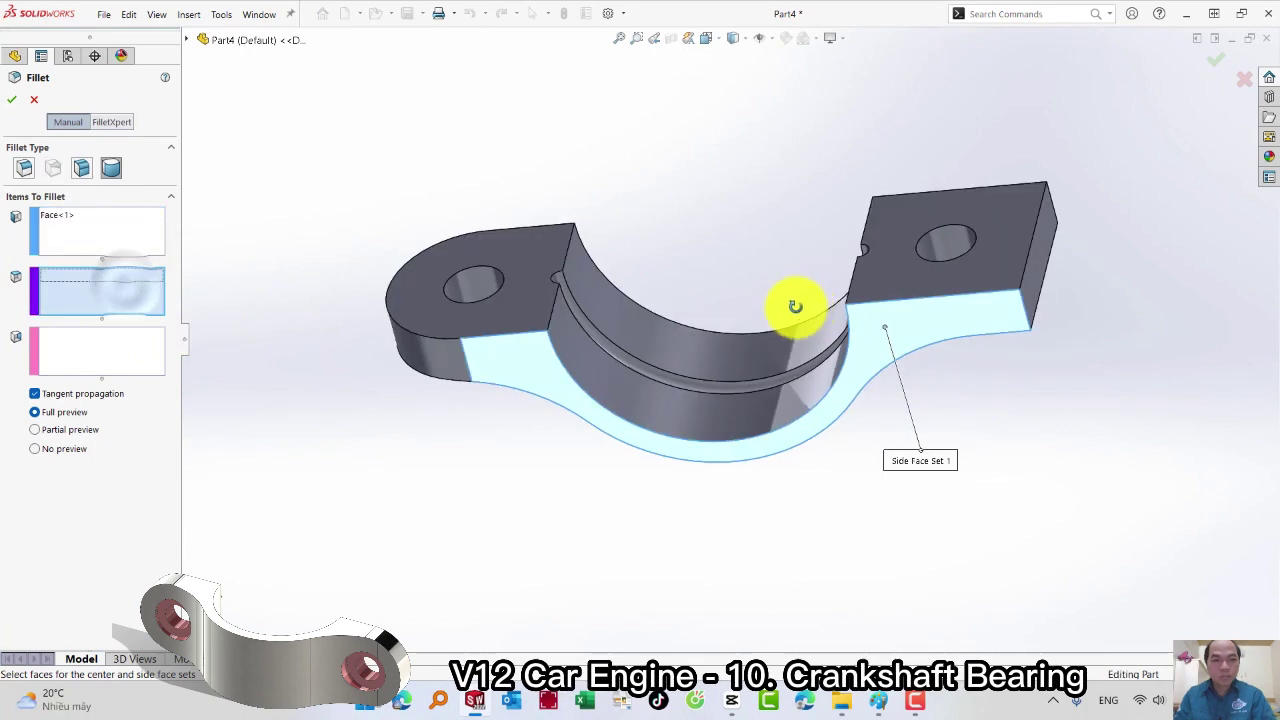
middle_drag(794, 300, 808, 300)
click(808, 300)
click(105, 348)
mouse_move(692, 290)
middle_down()
mouse_move(586, 357)
mouse_move(734, 329)
mouse_move(763, 349)
mouse_move(740, 380)
middle_up()
click(553, 344)
key(Return)
mouse_move(405, 480)
middle_down()
mouse_move(467, 392)
mouse_move(480, 398)
mouse_move(574, 323)
mouse_move(449, 391)
middle_up()
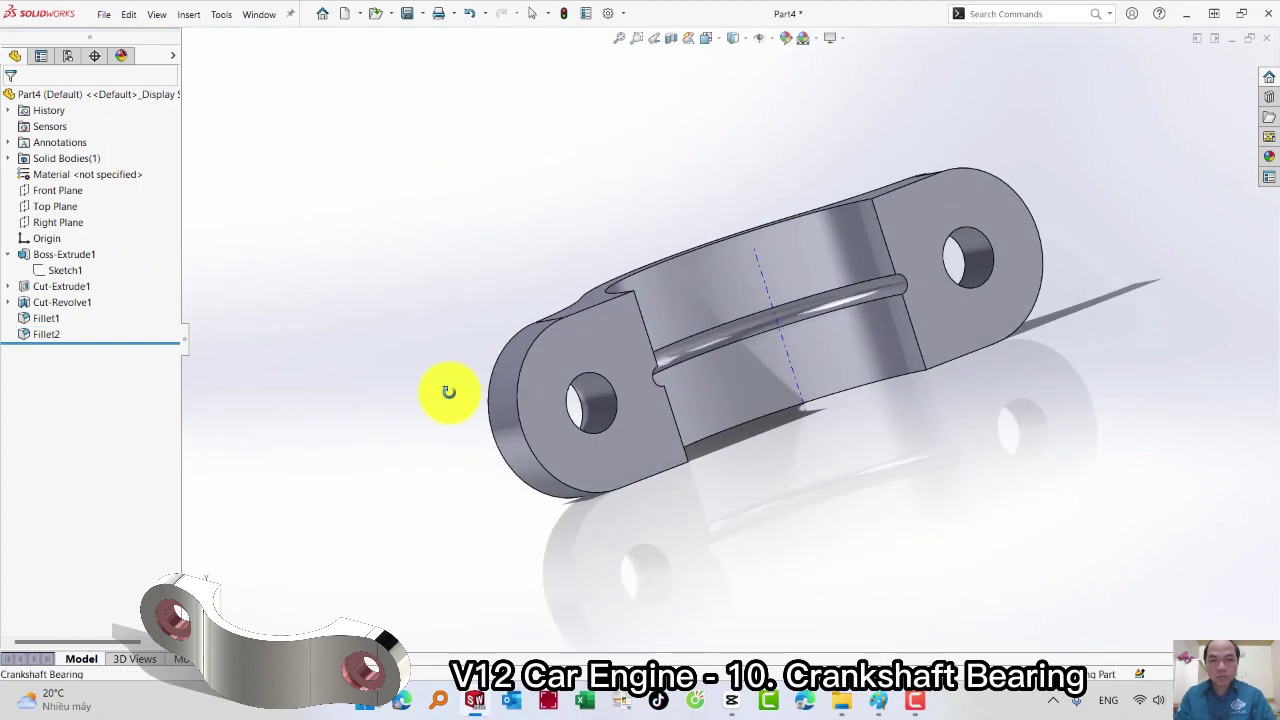
Start a sketch on the flange end face and draw circles around both bolt holes
click(683, 451)
click(705, 401)
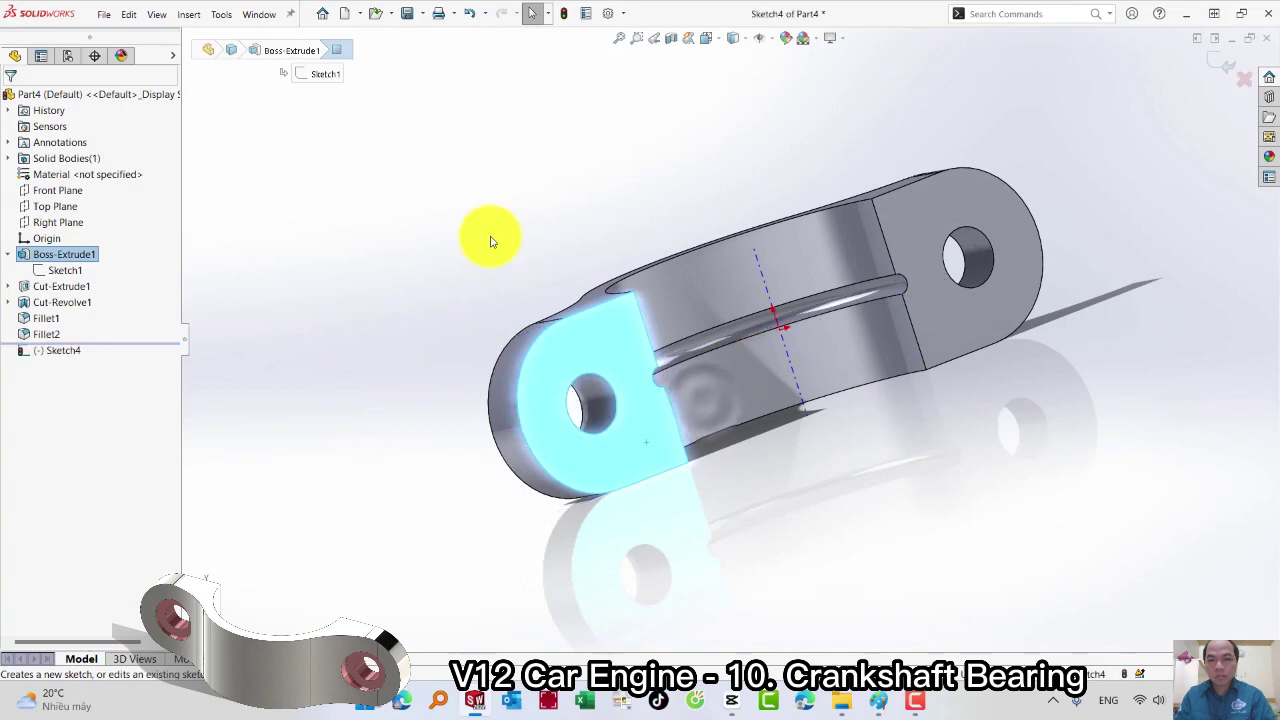
key(s)
click(584, 280)
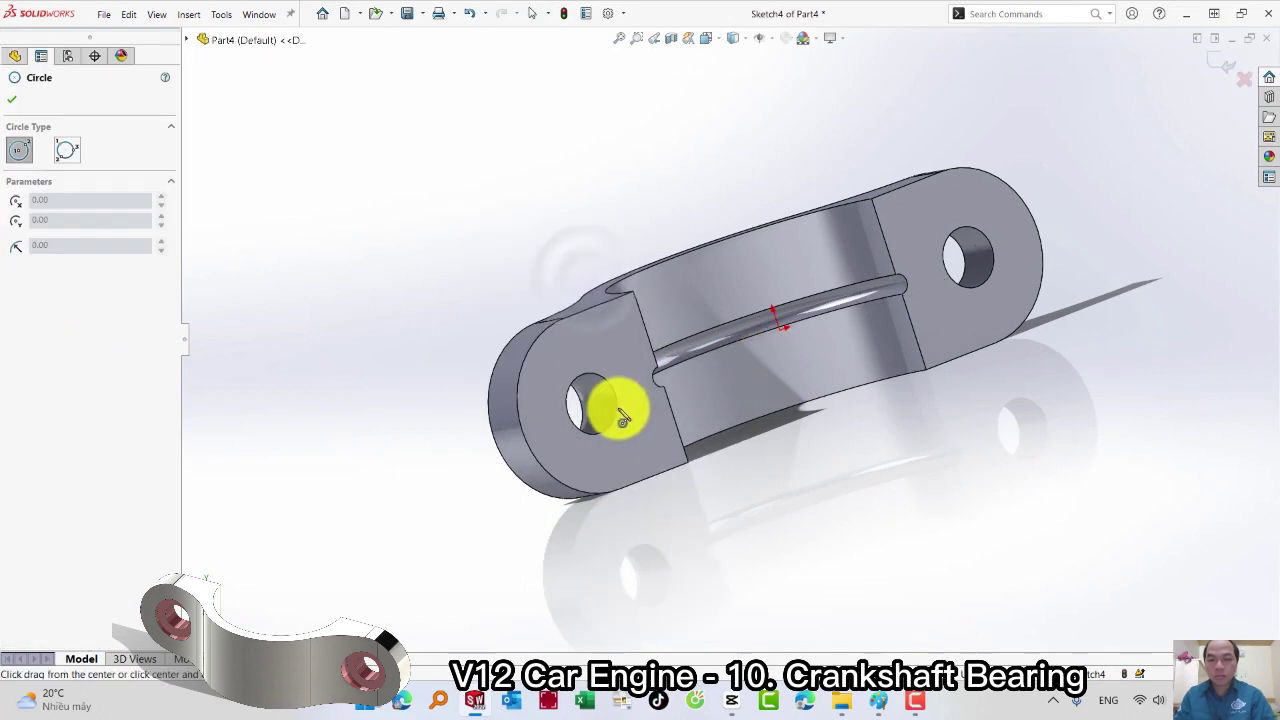
drag(595, 413, 652, 428)
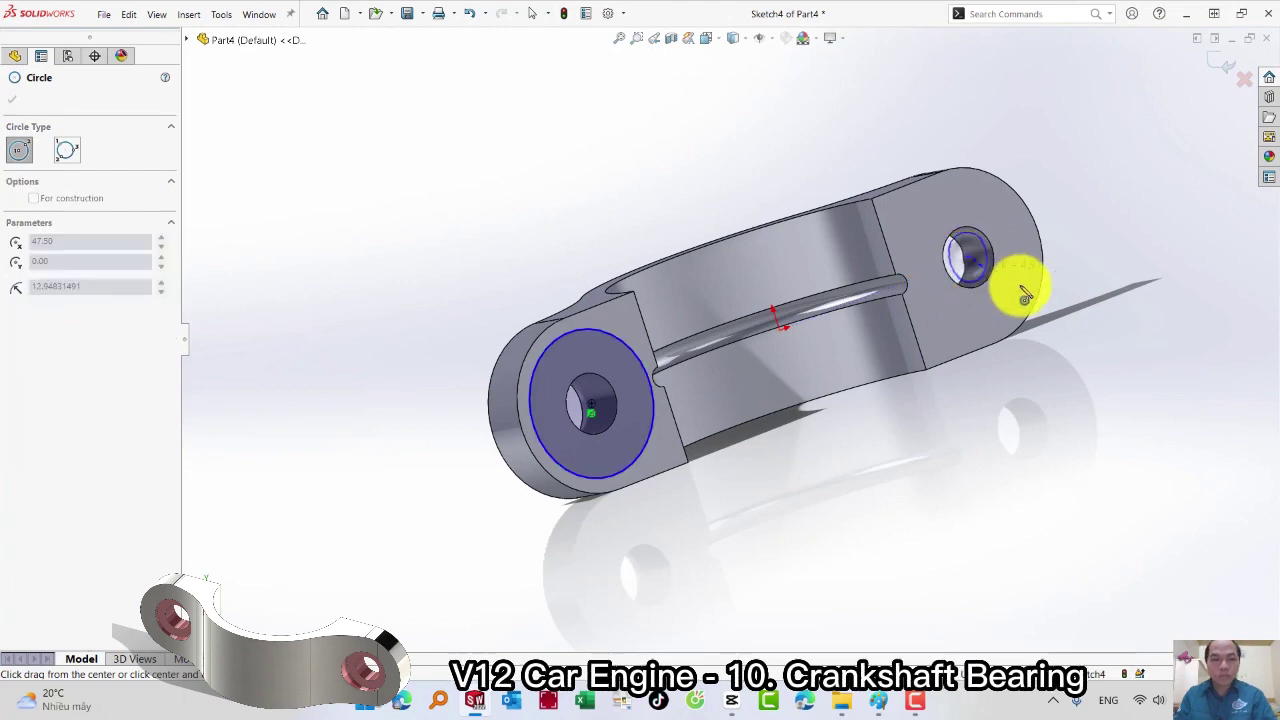
drag(973, 262, 986, 306)
Dimension the right and left circles to 20 mm diameter each
key(s)
click(1046, 345)
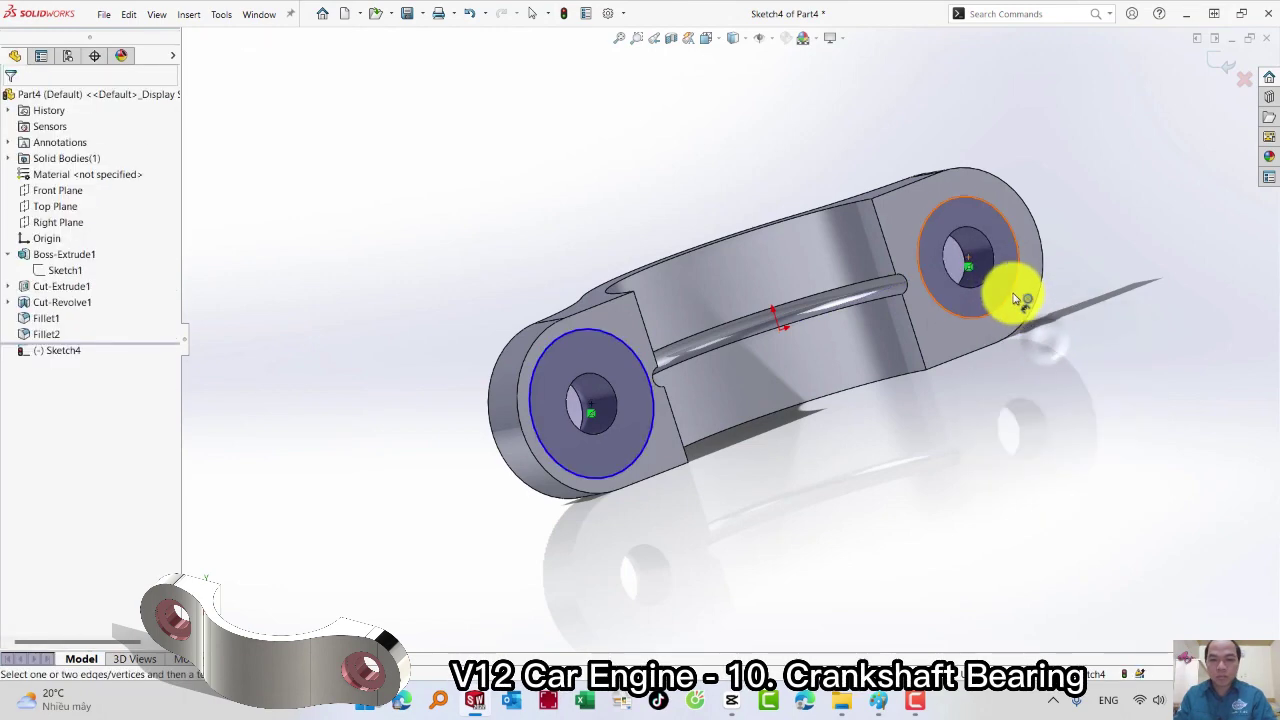
click(1015, 290)
click(1090, 250)
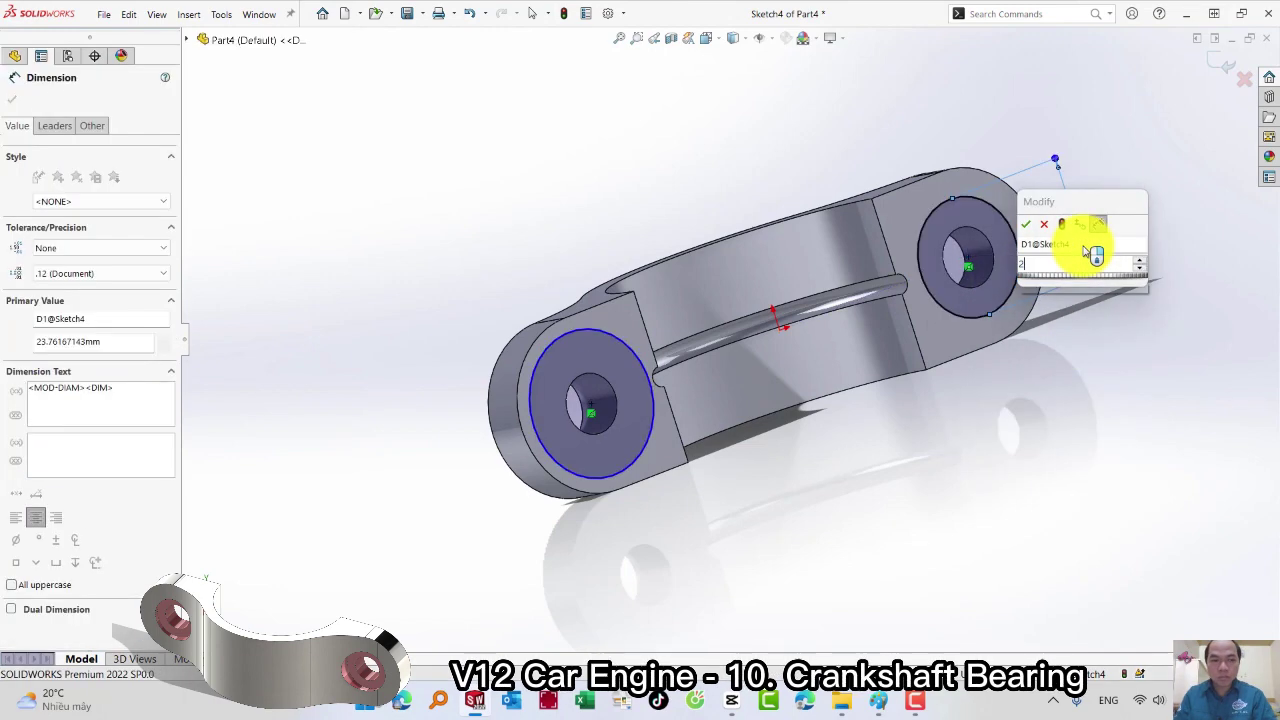
text(20)
key(Return)
click(630, 352)
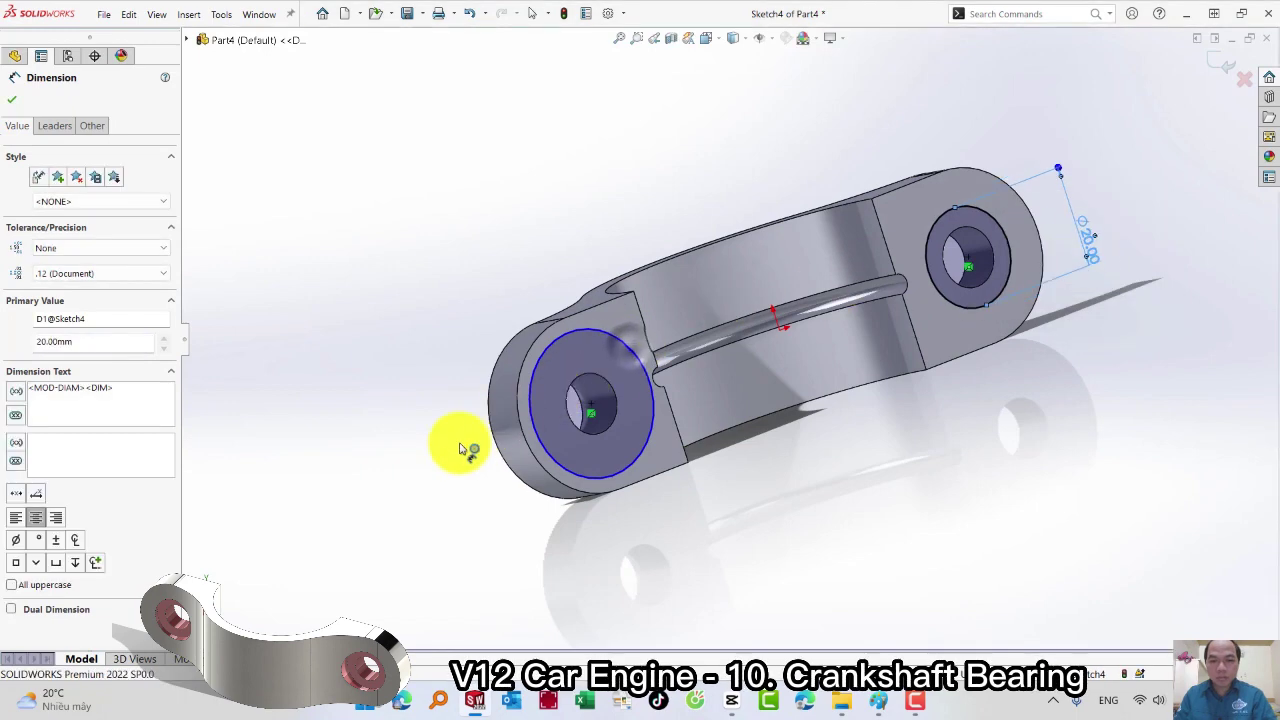
click(455, 450)
text(20)
key(Return)
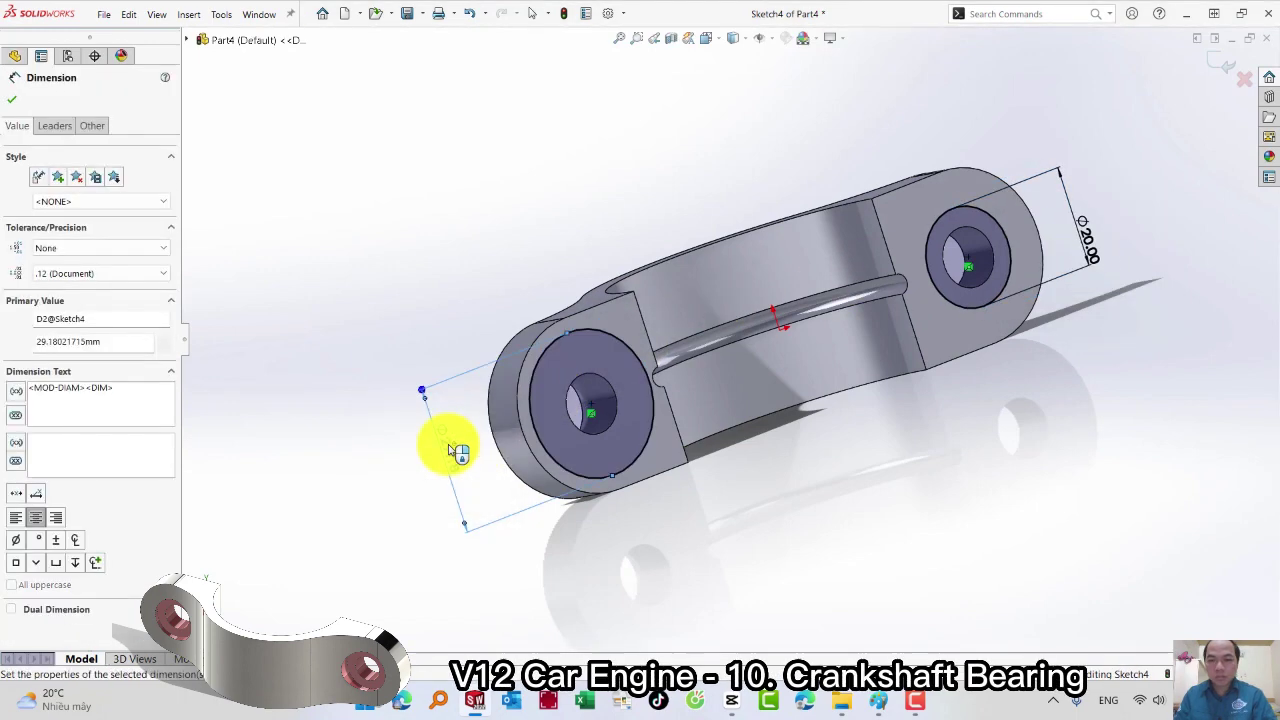
Finish dimensioning and exit the two-circle sketch (Sketch4)
mouse_move(528, 309)
middle_down()
mouse_move(563, 300)
mouse_move(585, 357)
middle_up()
key(s)
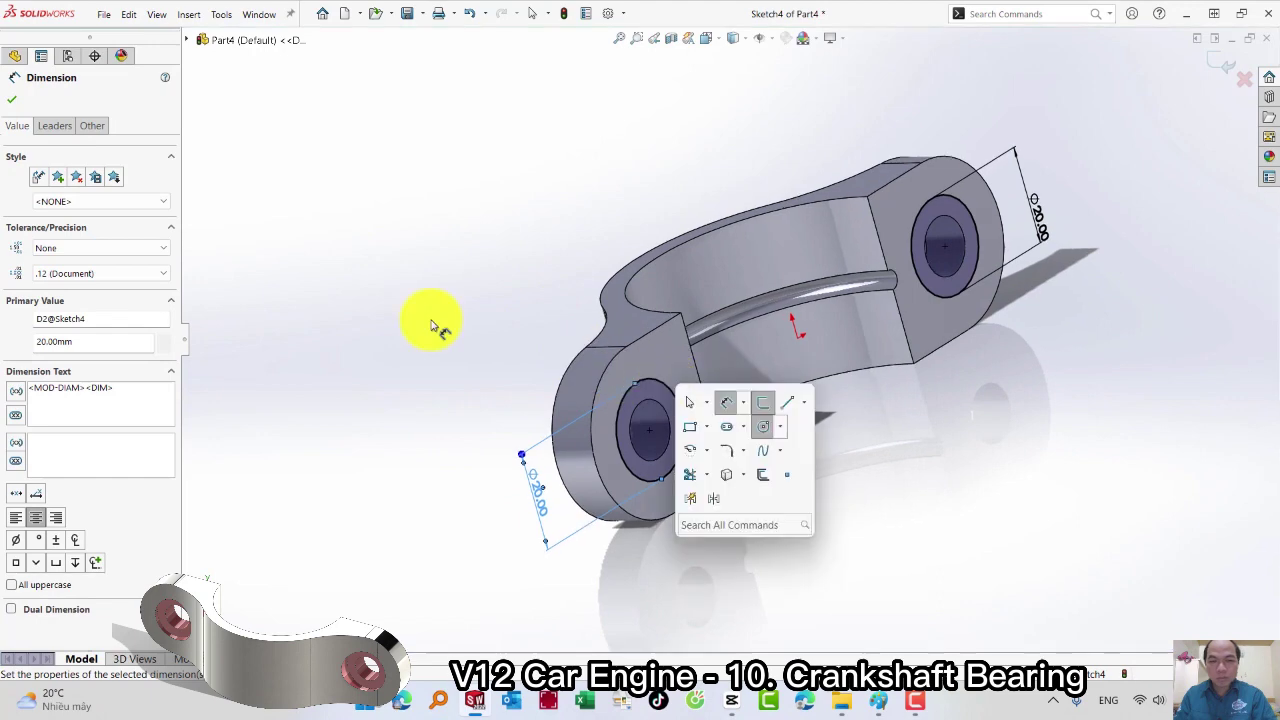
key(Escape)
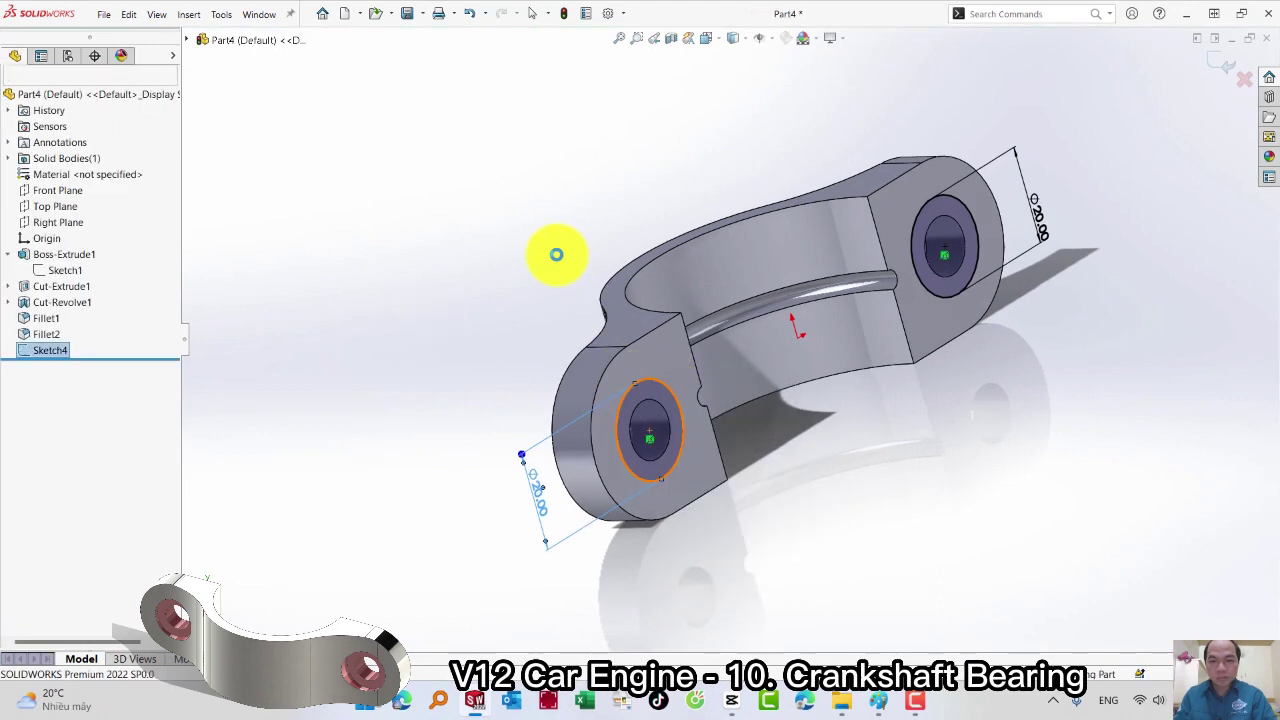
key(s)
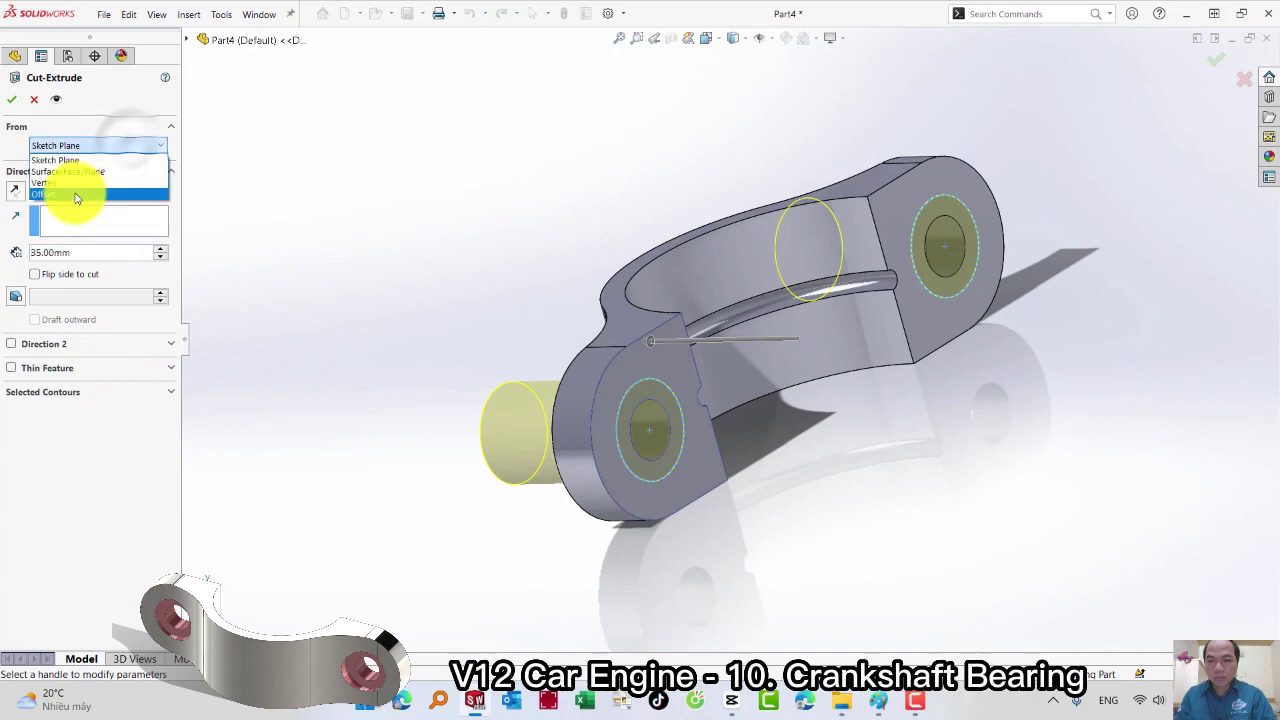
Cut Ø20 counterbores Blind 35 mm deep, starting from a reversed 8 mm offset
click(74, 188)
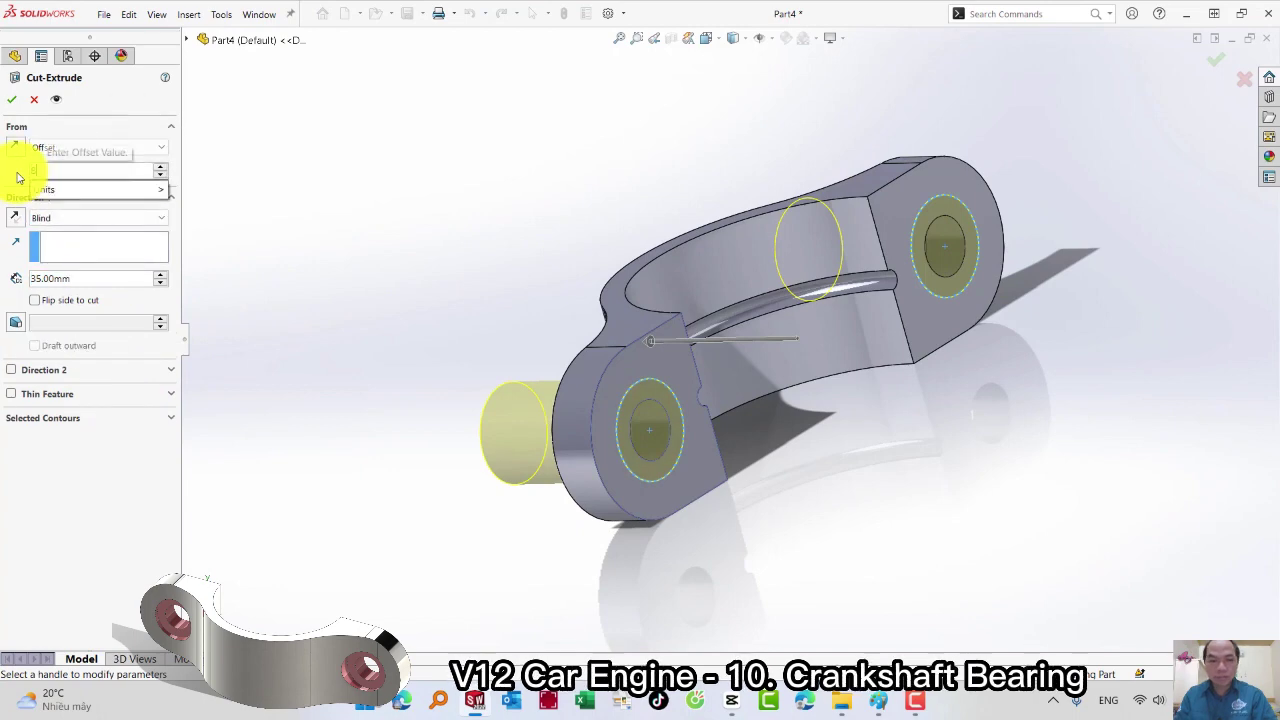
key(Return)
click(52, 217)
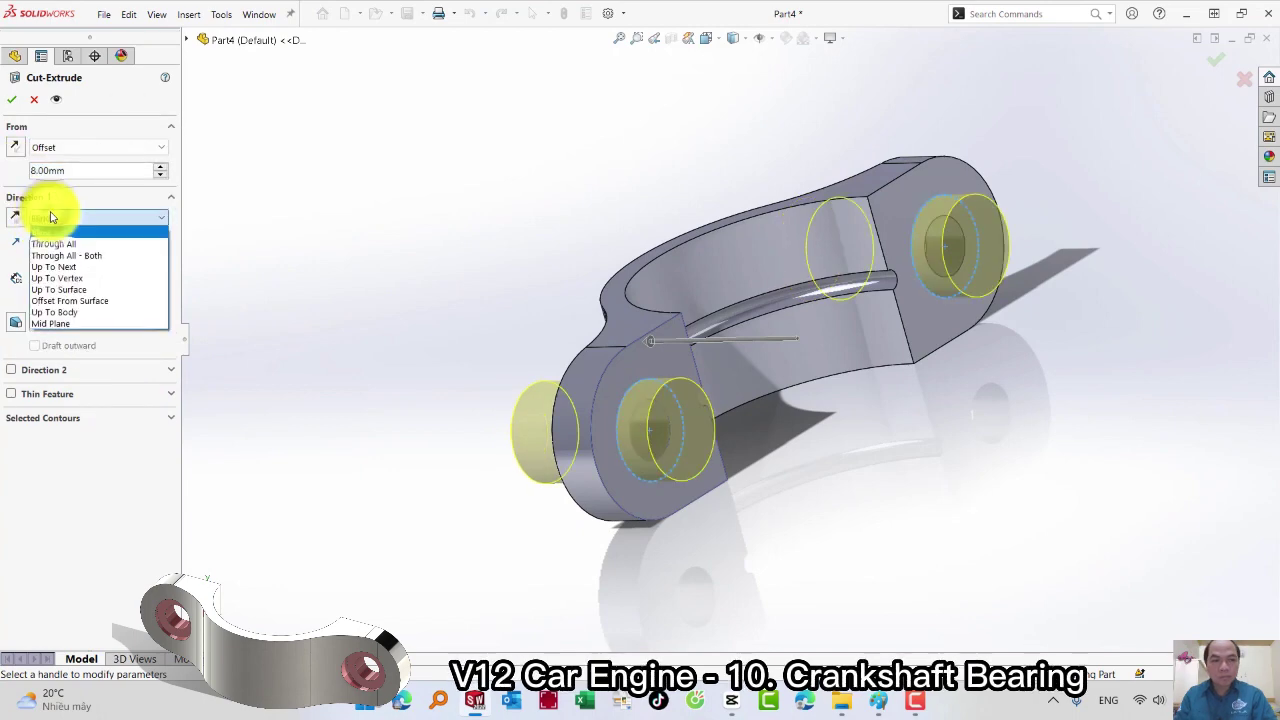
click(48, 229)
click(15, 147)
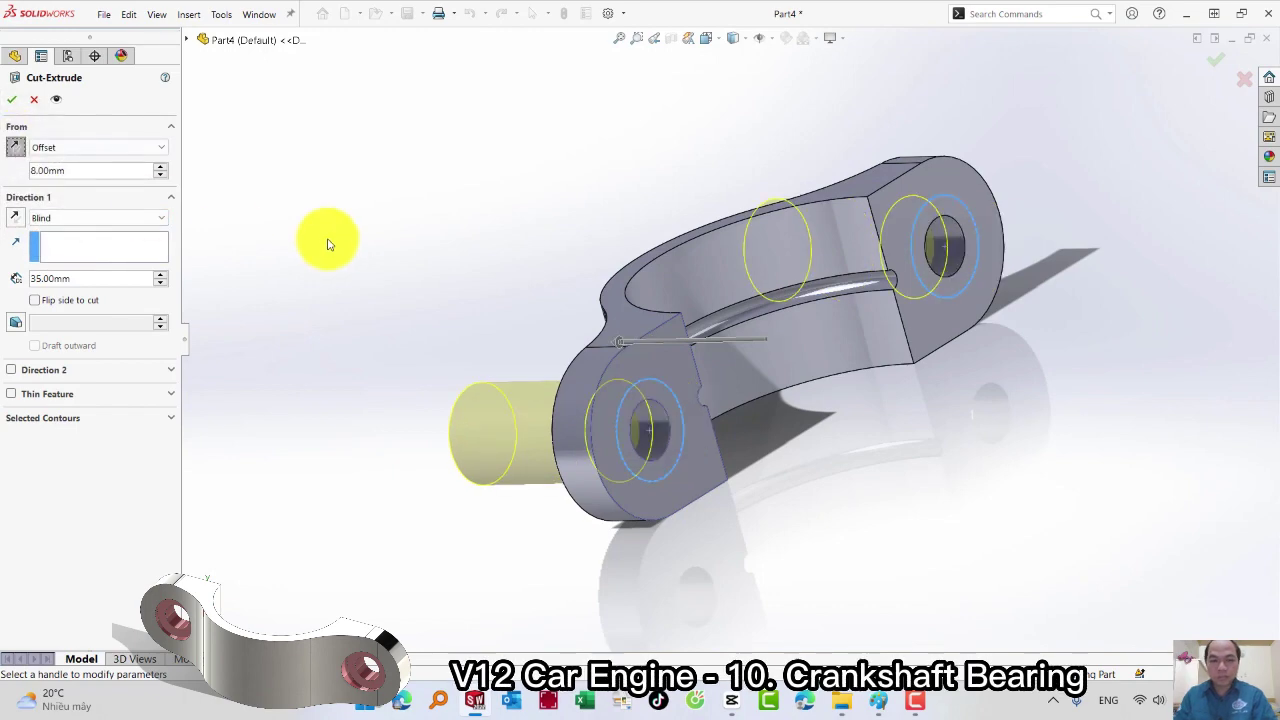
middle_drag(329, 240, 388, 278)
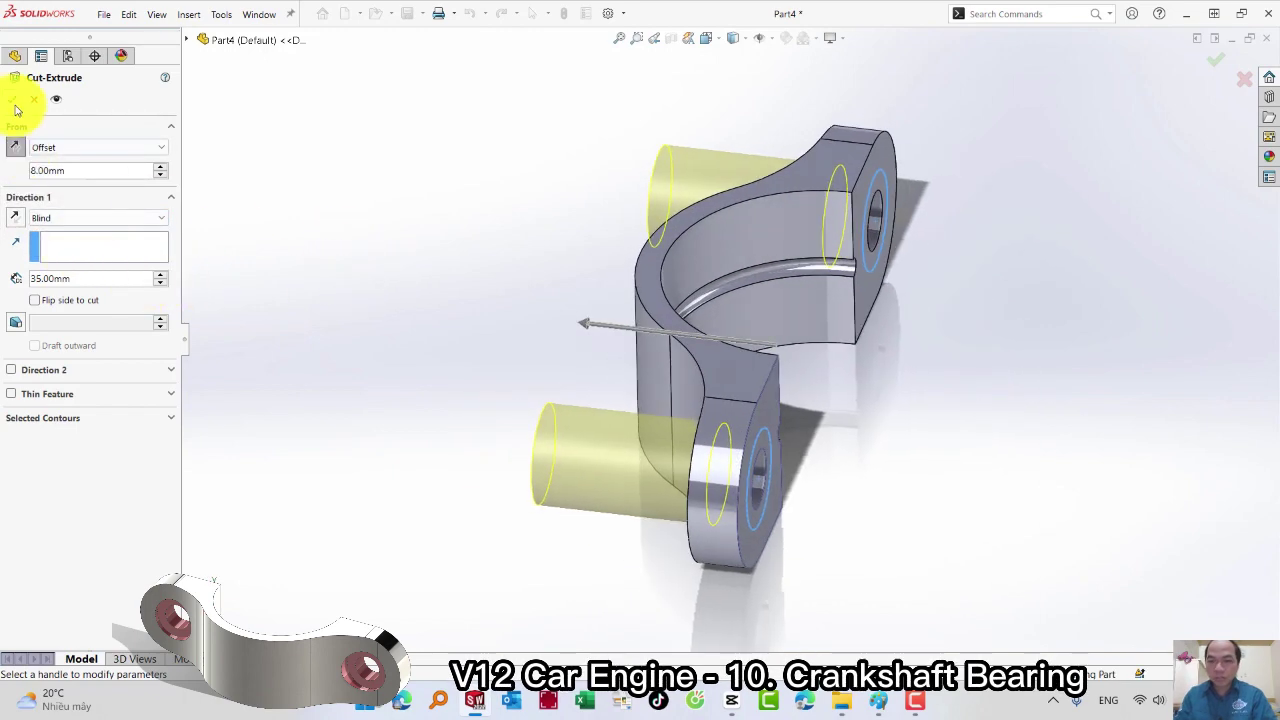
click(11, 99)
middle_drag(414, 334, 583, 151)
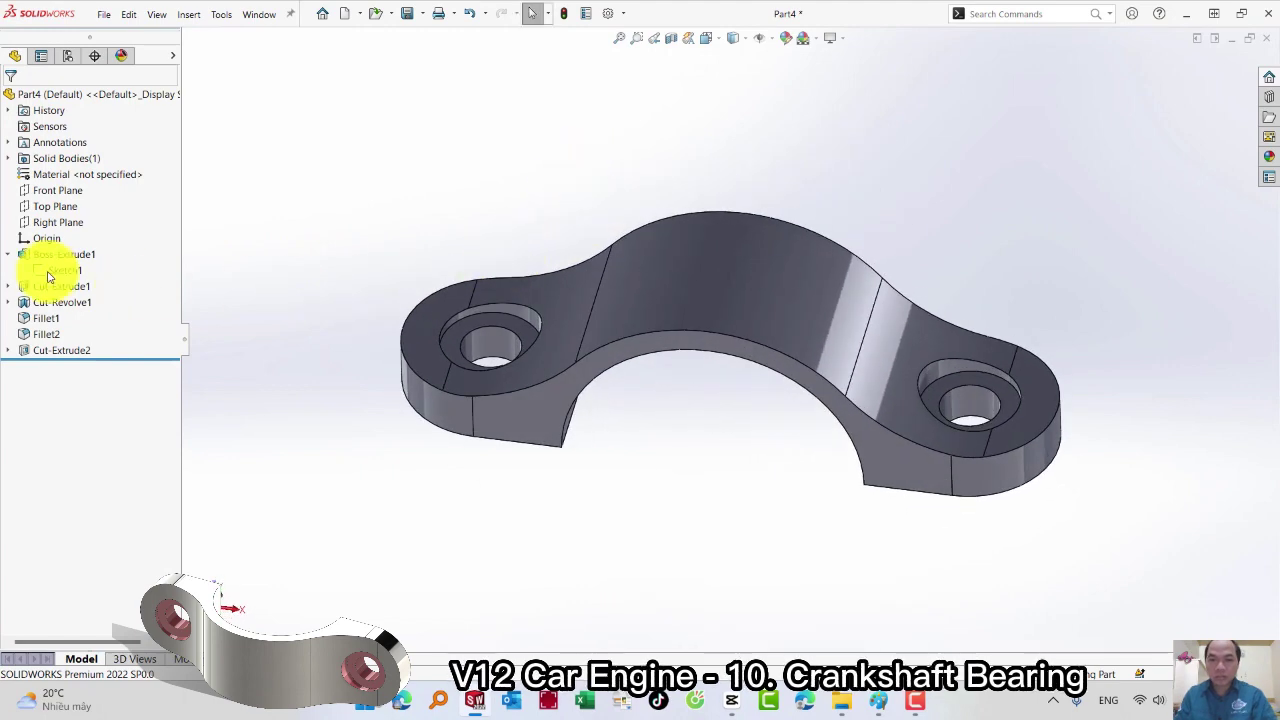
Assign Plain Carbon Steel as the bearing's material and inspect the steel finish
right_click(52, 174)
click(101, 237)
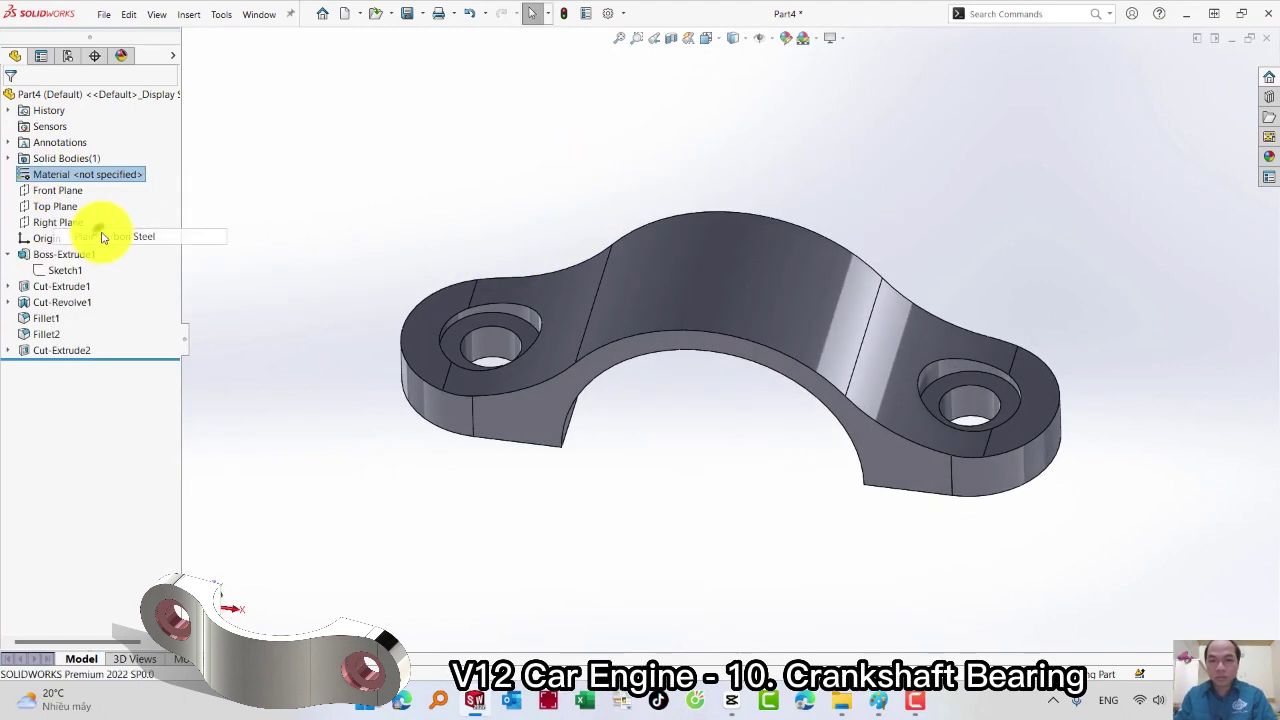
mouse_move(394, 271)
middle_down()
mouse_move(503, 180)
mouse_move(413, 243)
mouse_move(489, 143)
mouse_move(780, 300)
mouse_move(591, 306)
mouse_move(496, 355)
mouse_move(743, 306)
mouse_move(314, 329)
middle_up()
mouse_move(257, 314)
right_down()
mouse_move(309, 257)
mouse_move(363, 230)
right_up()
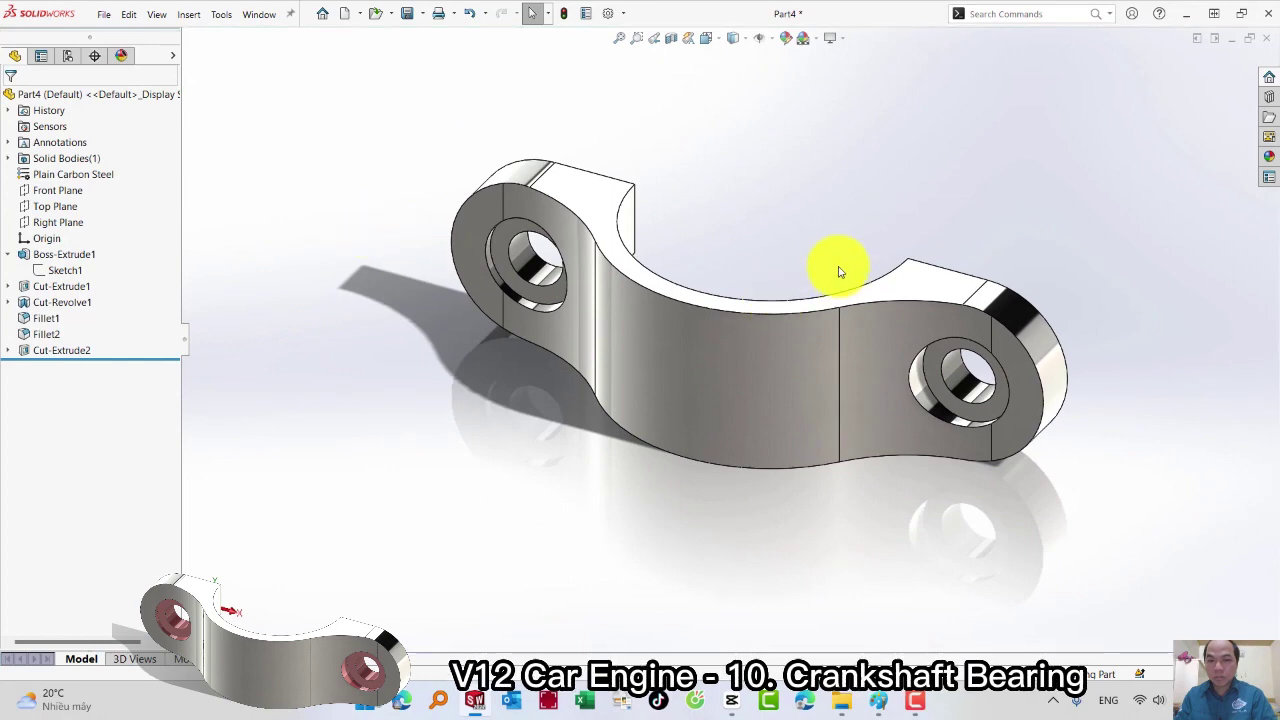
scroll(820, 268, down, 2)
scroll(800, 253, down, 2)
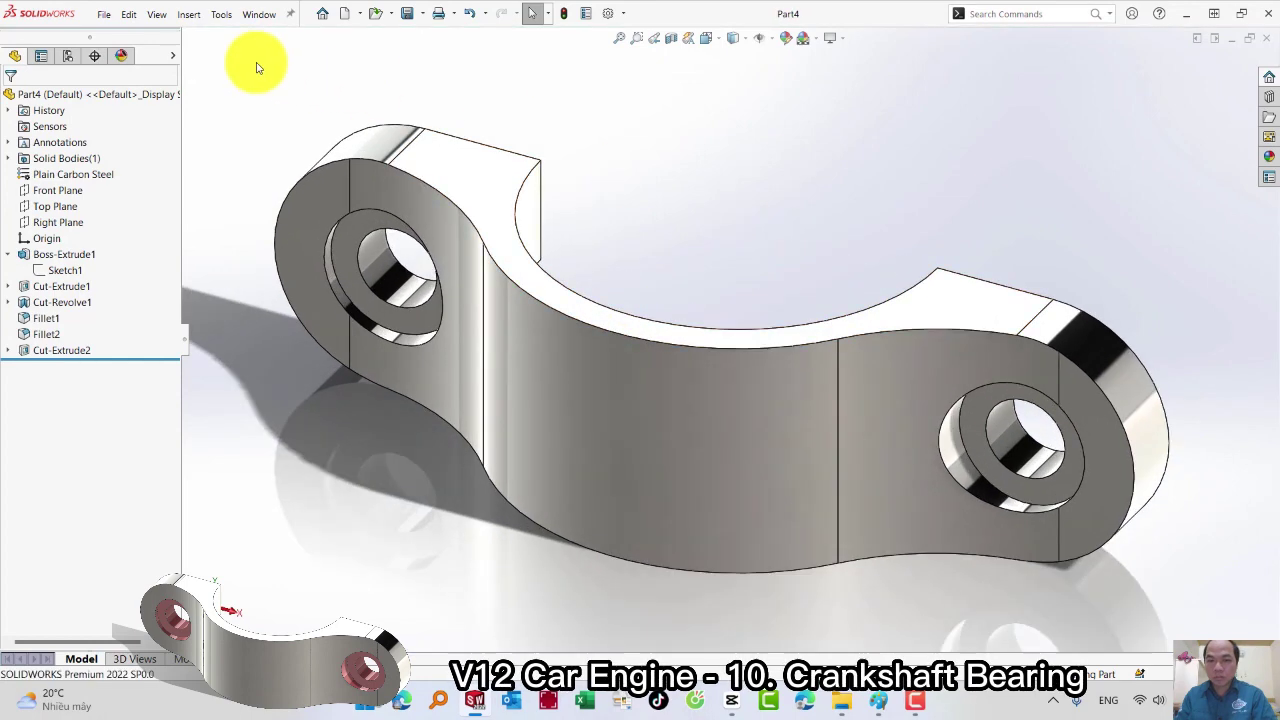
click(104, 14)
click(166, 180)
text(10_Crankshaft Bearing)
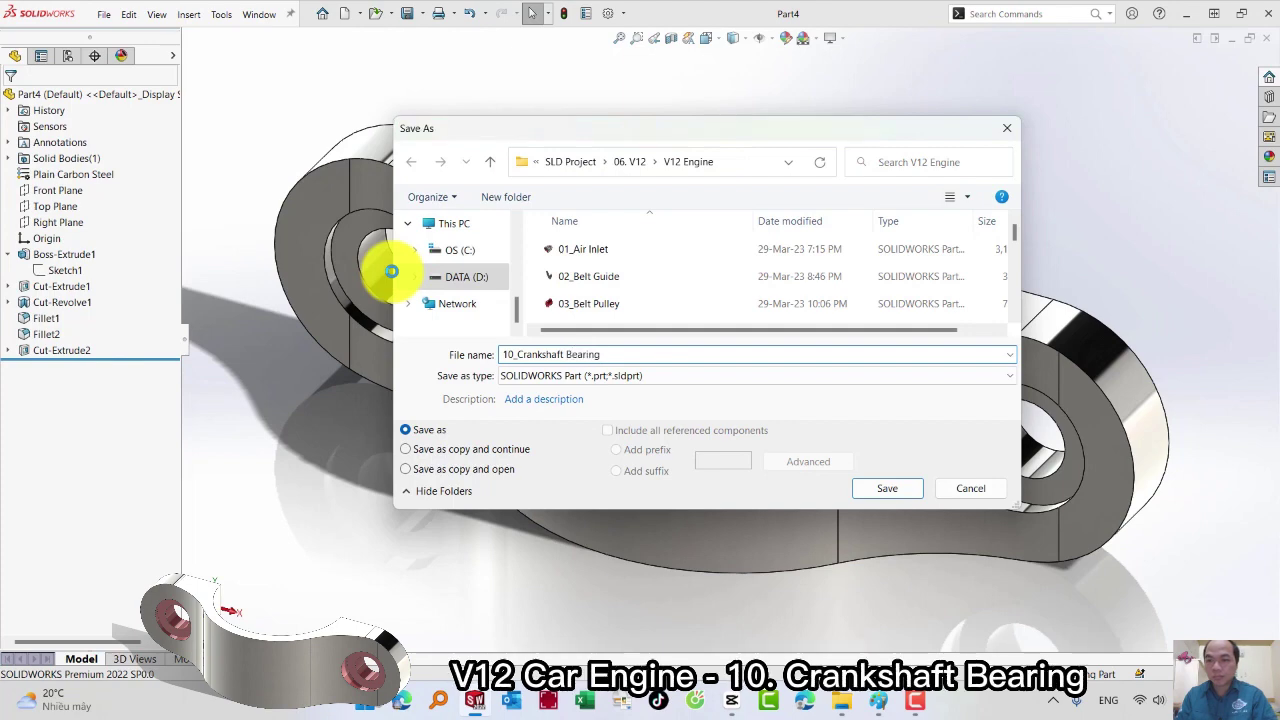
Confirm saving the part under the name 10_Crankshaft Bearing
key(Return)
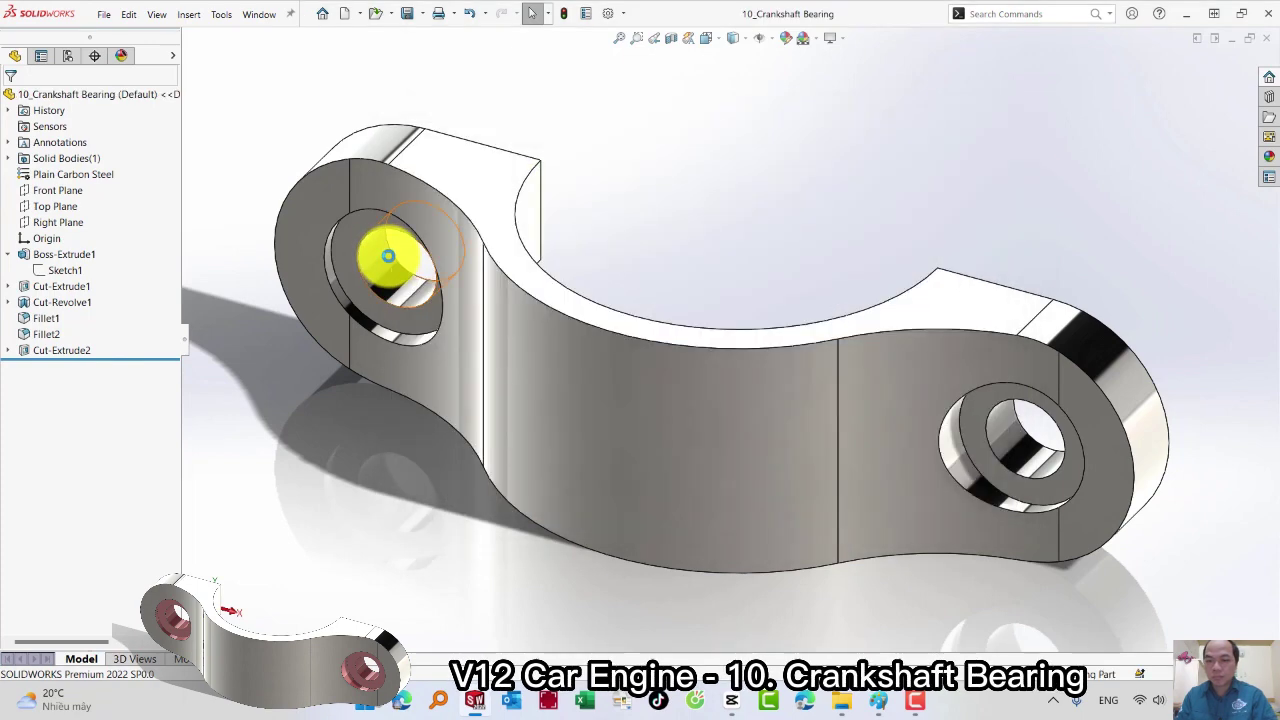